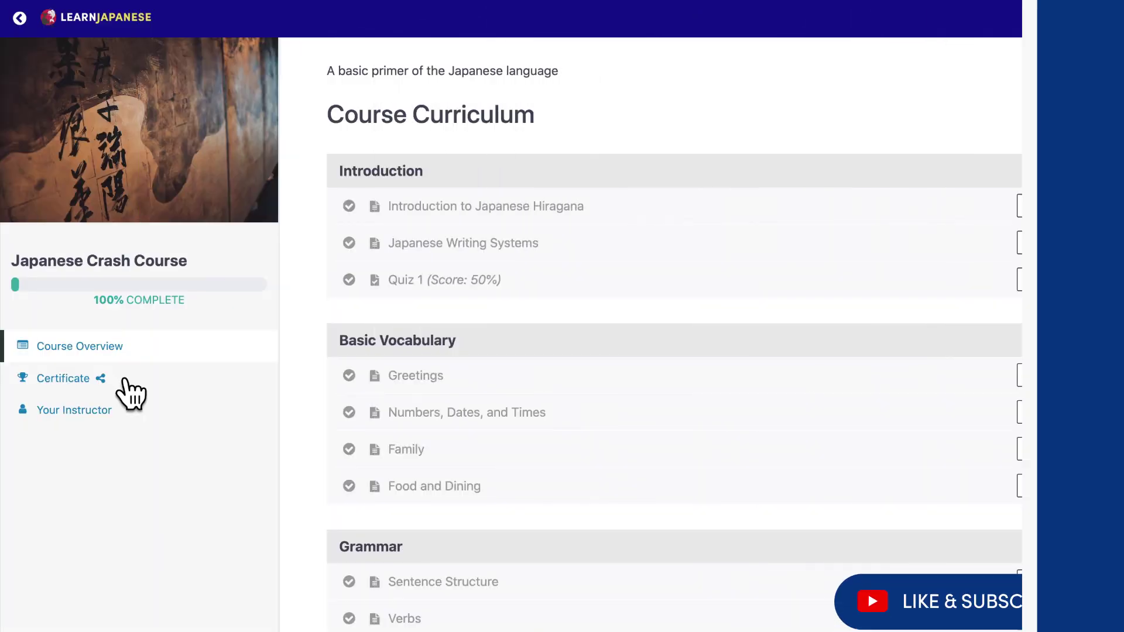
Open the course certificate as a PDF and paste its link into Credential URL.
click(74, 379)
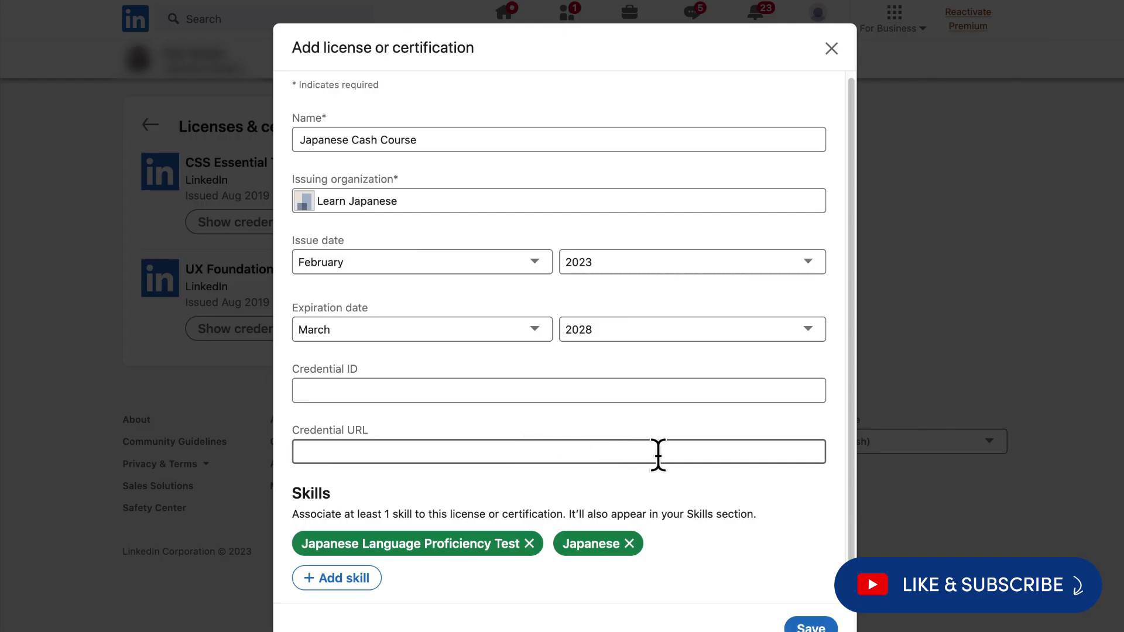
click(658, 454)
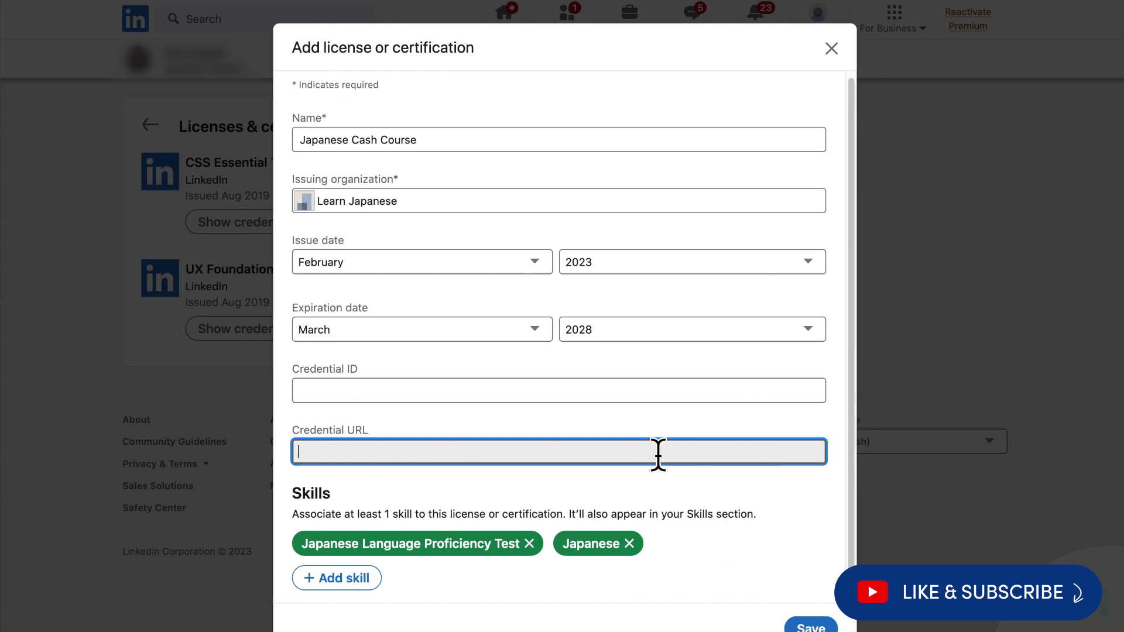
key(ctrl+v)
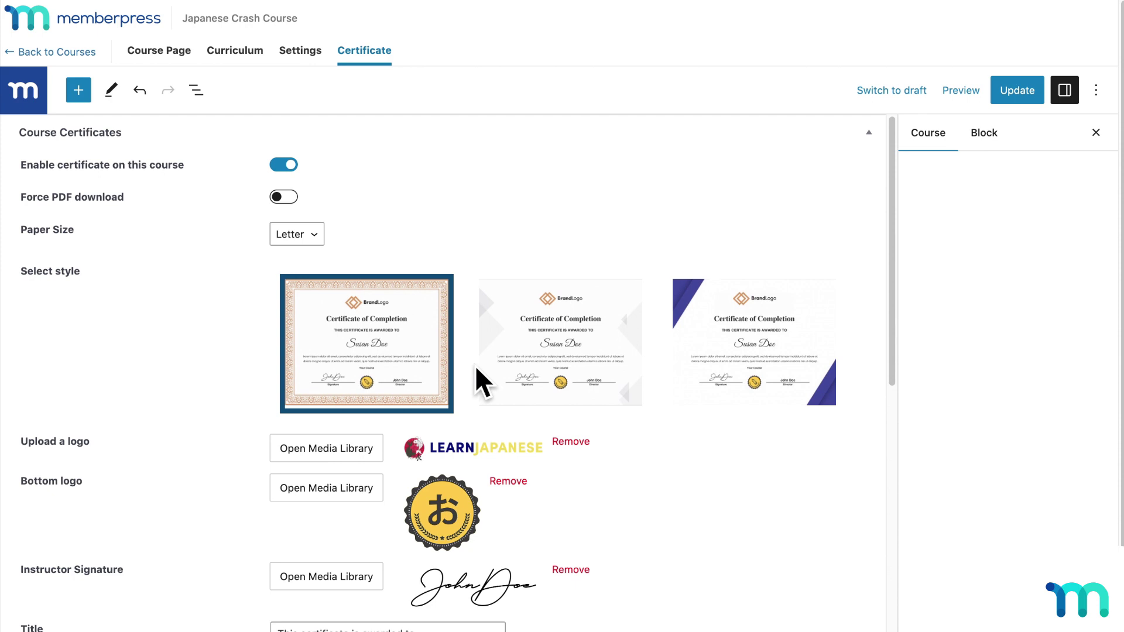
Switch the certificate to the third style, then scroll down the page.
click(571, 374)
click(699, 367)
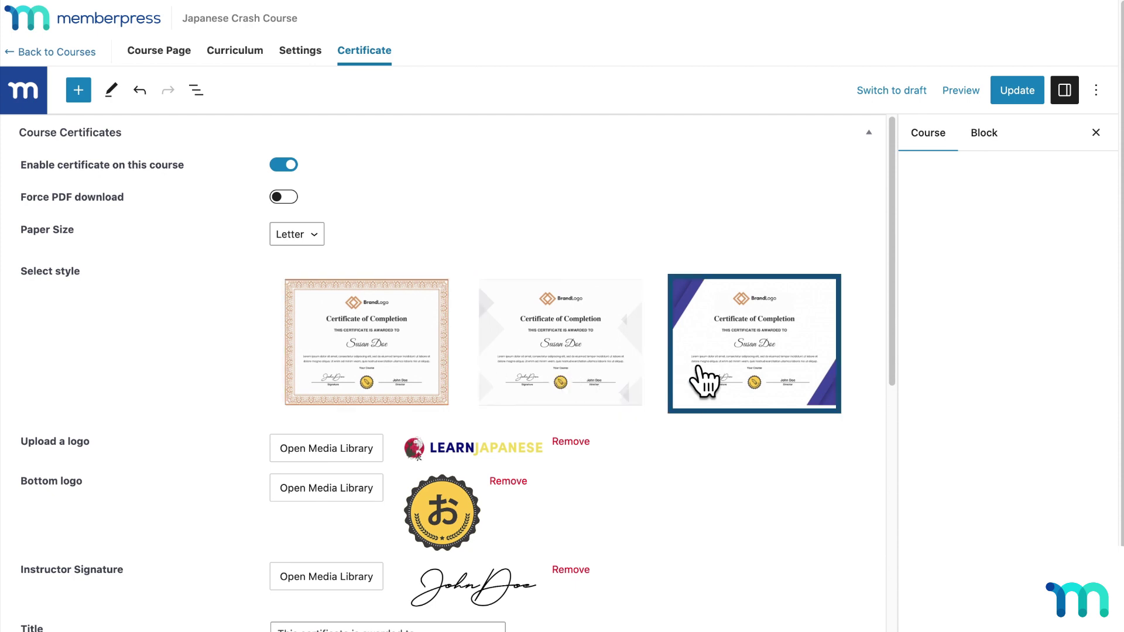
scroll(891, 244, down, 2)
drag(891, 243, 911, 527)
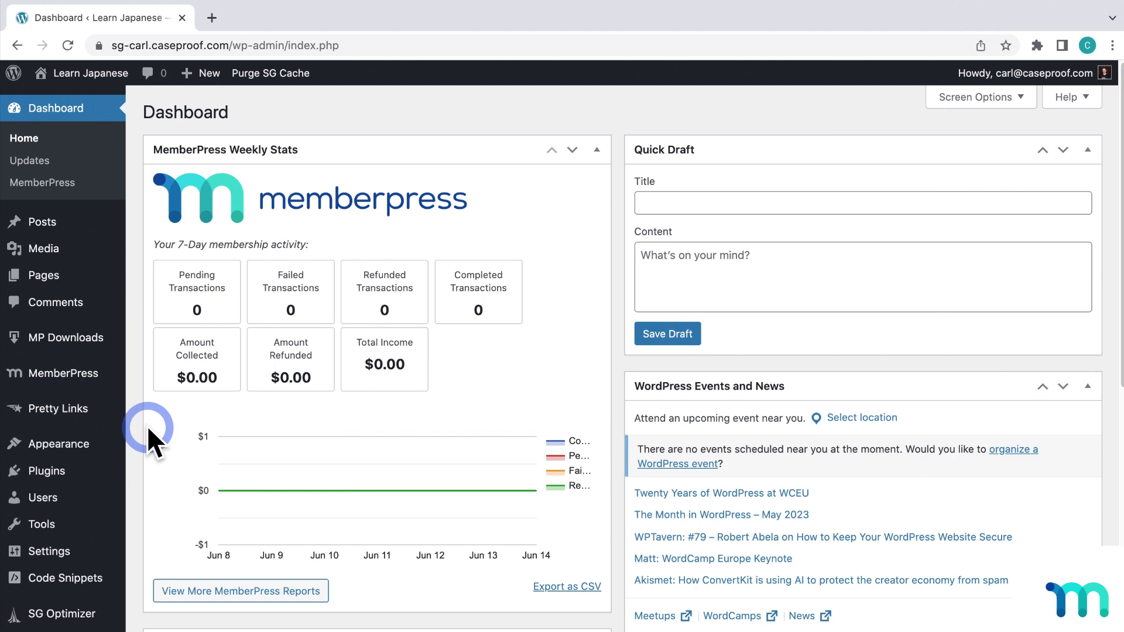
Open Japanese Crash Course for editing from the MemberPress Courses list.
mouse_move(96, 373)
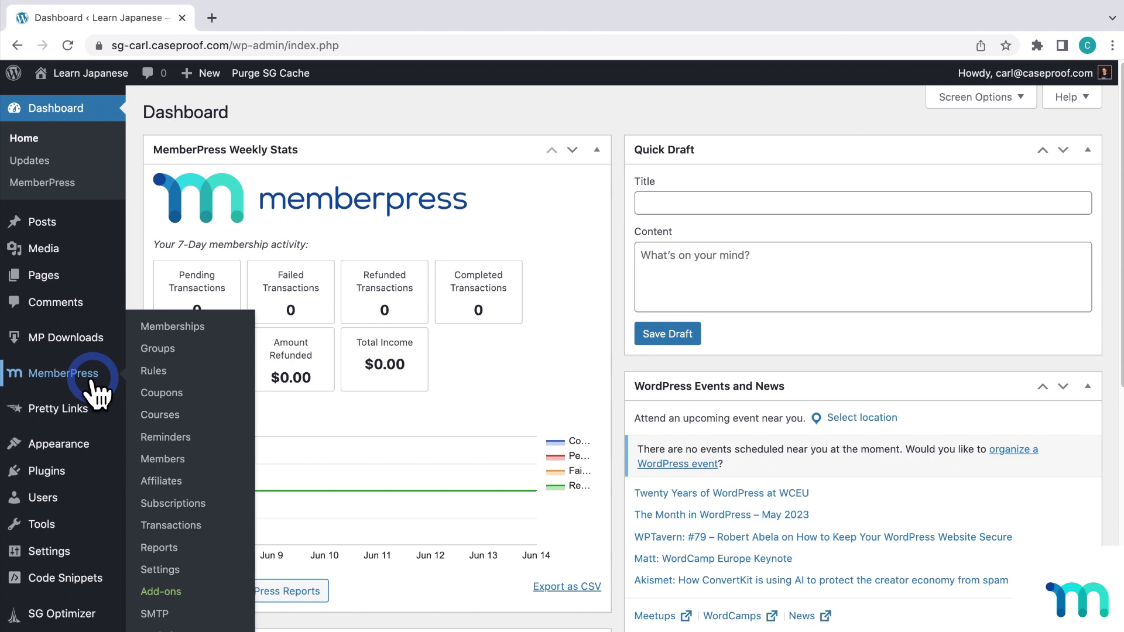
click(159, 417)
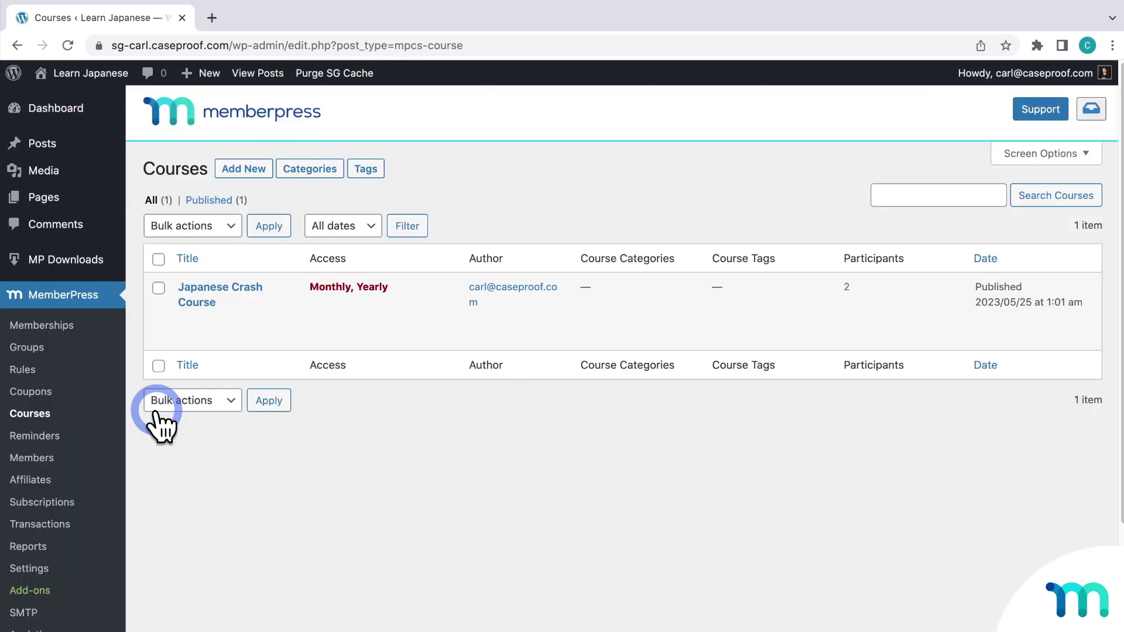
click(199, 302)
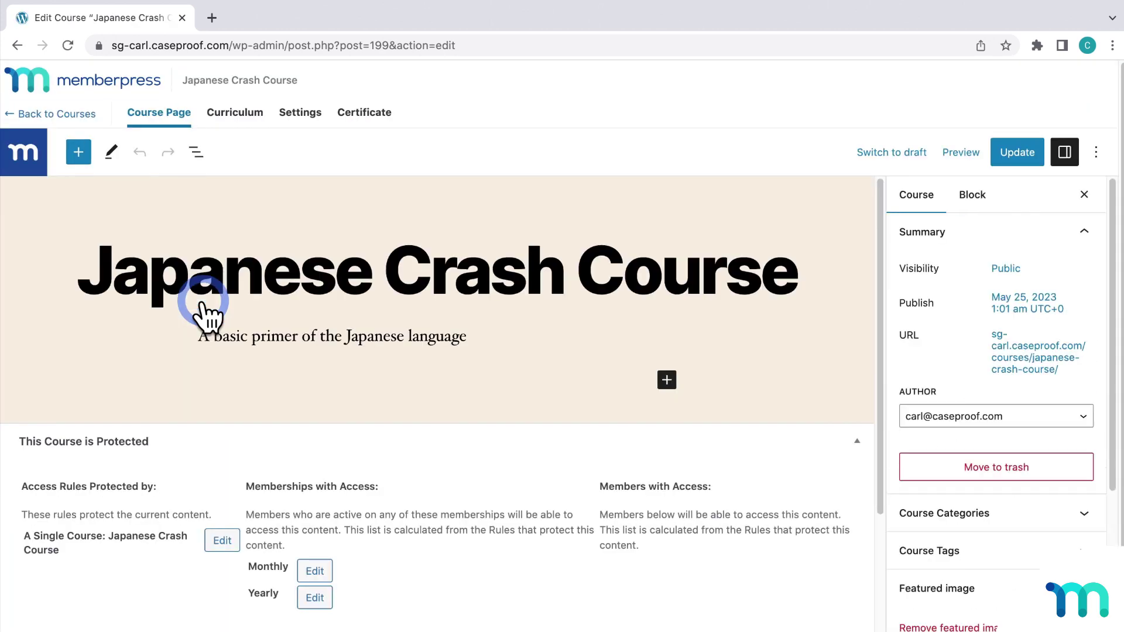
Show the course Curriculum with the Basic Vocabulary and Grammar sections expanded.
click(238, 114)
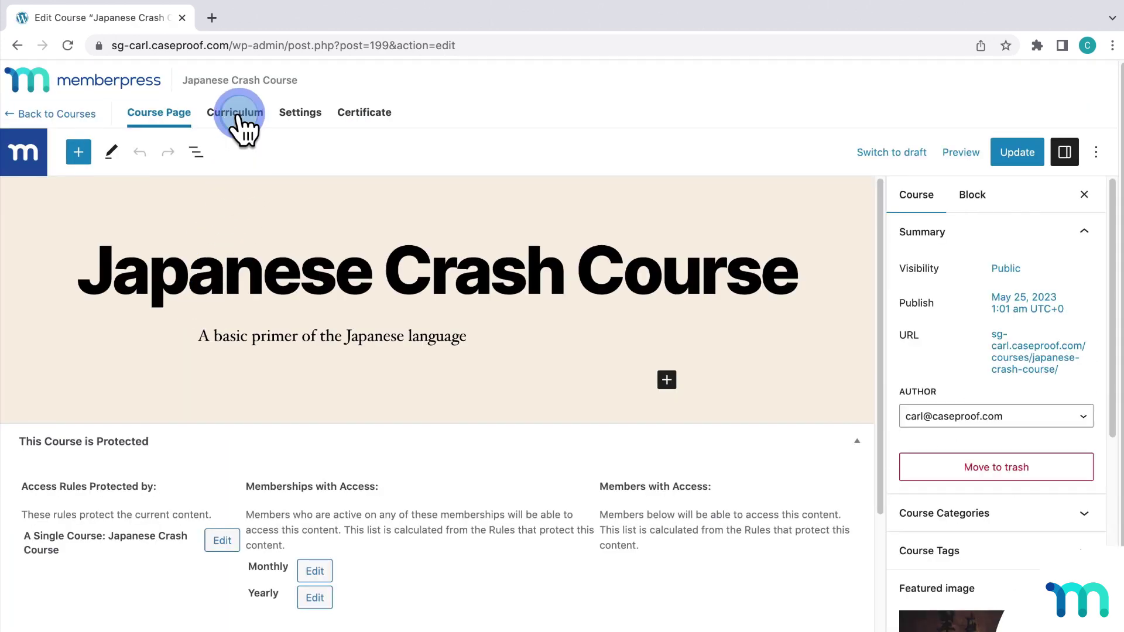
click(28, 333)
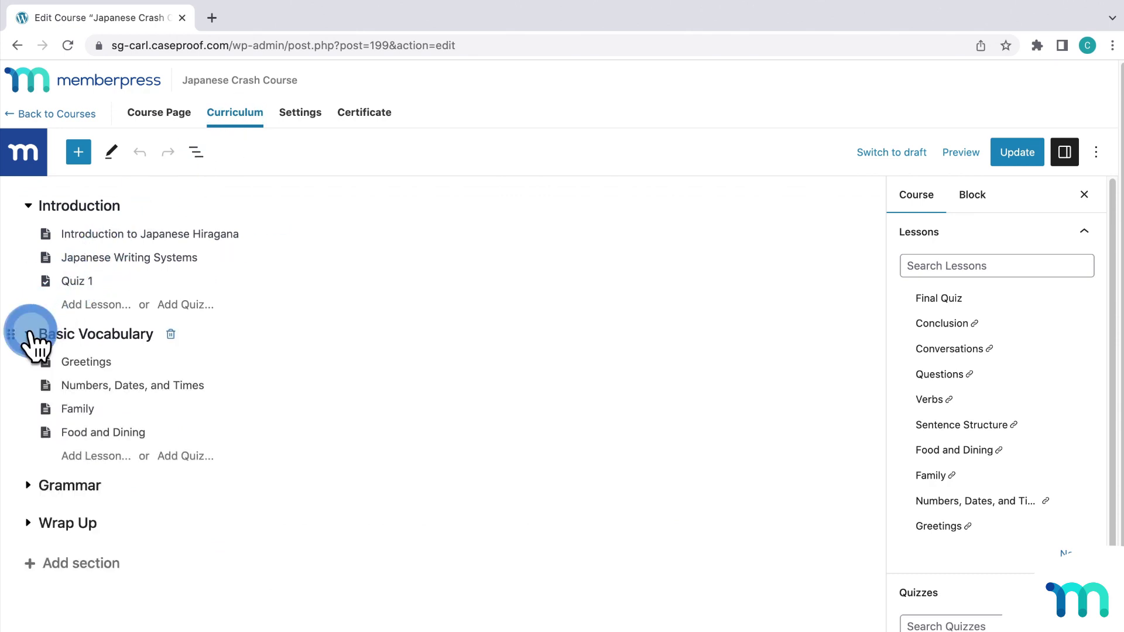
click(27, 486)
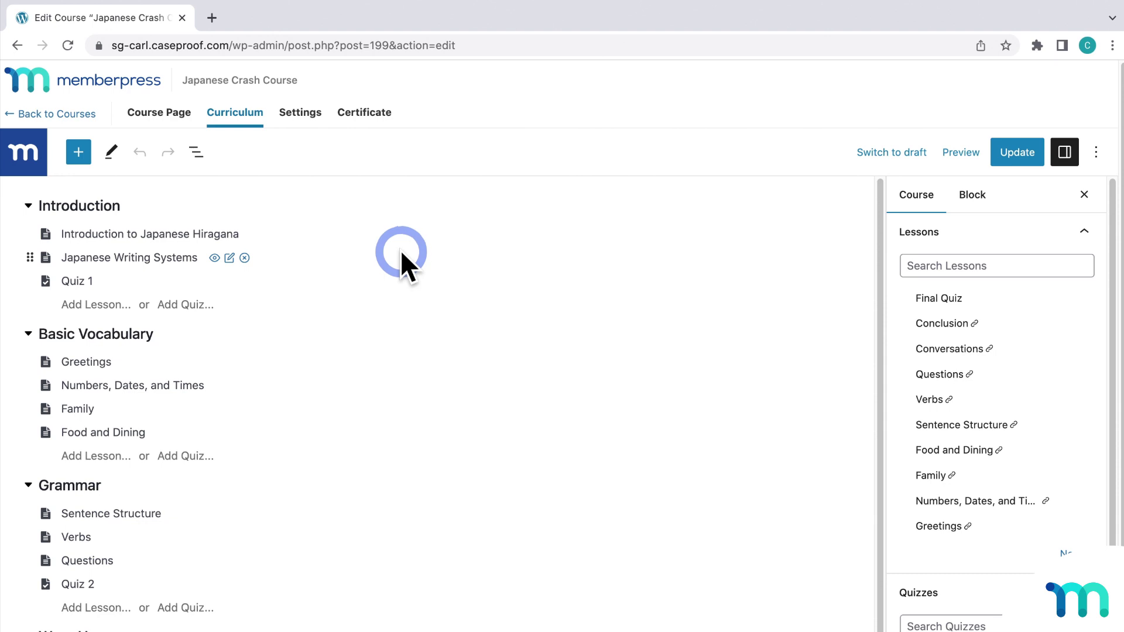
On the Certificate tab, enable the certificate for Japanese Crash Course.
click(367, 116)
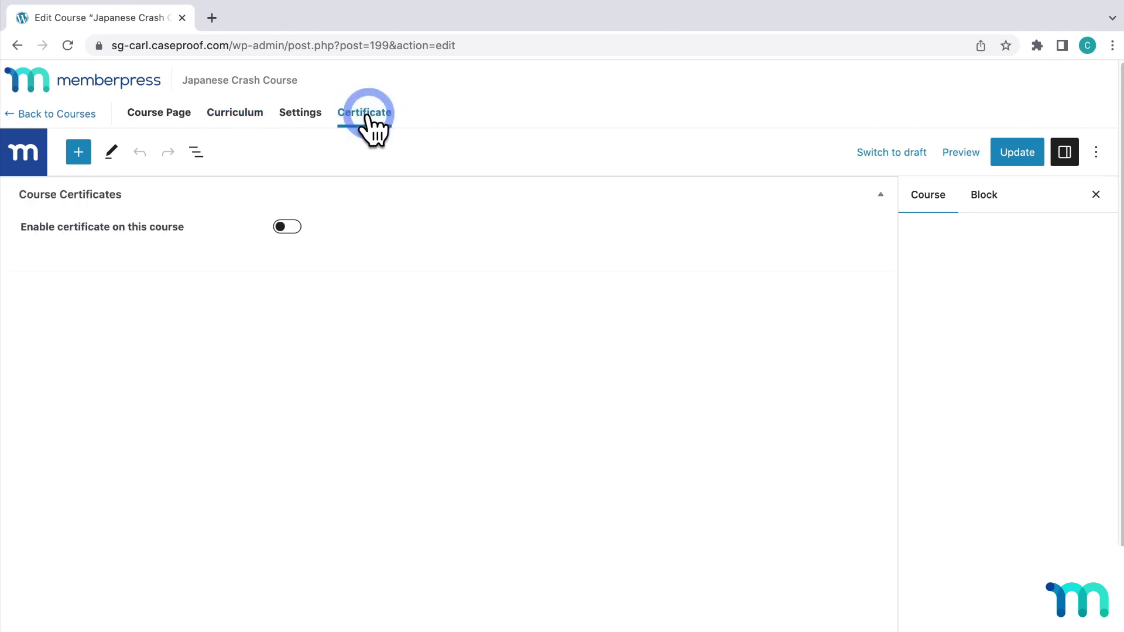
click(287, 226)
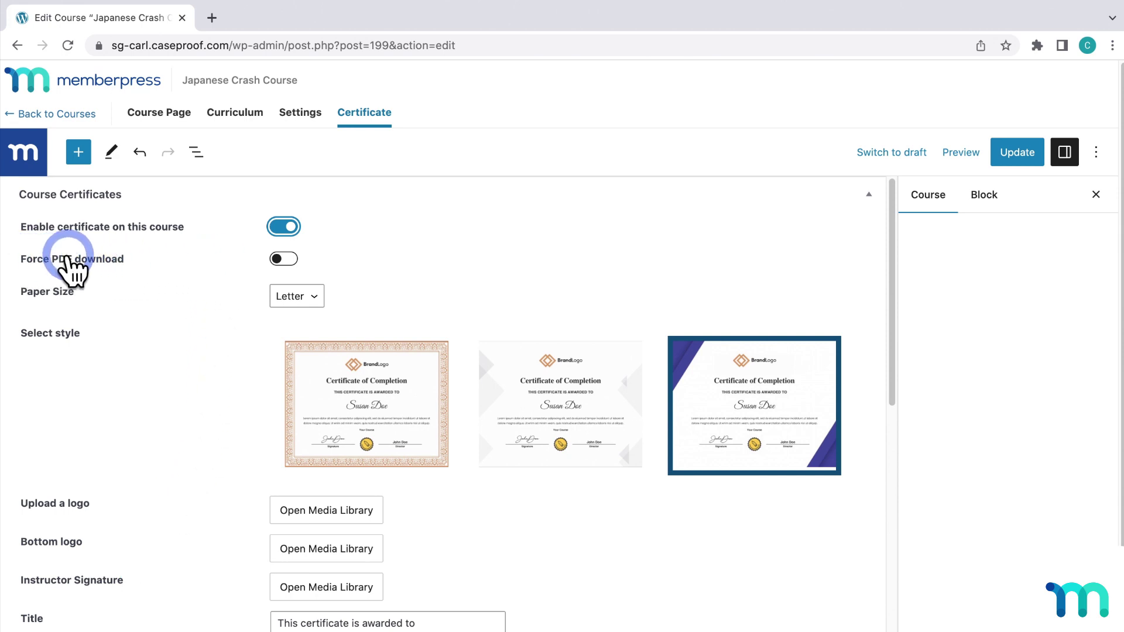
Turn on Force PDF download and keep Letter as the paper size.
click(280, 258)
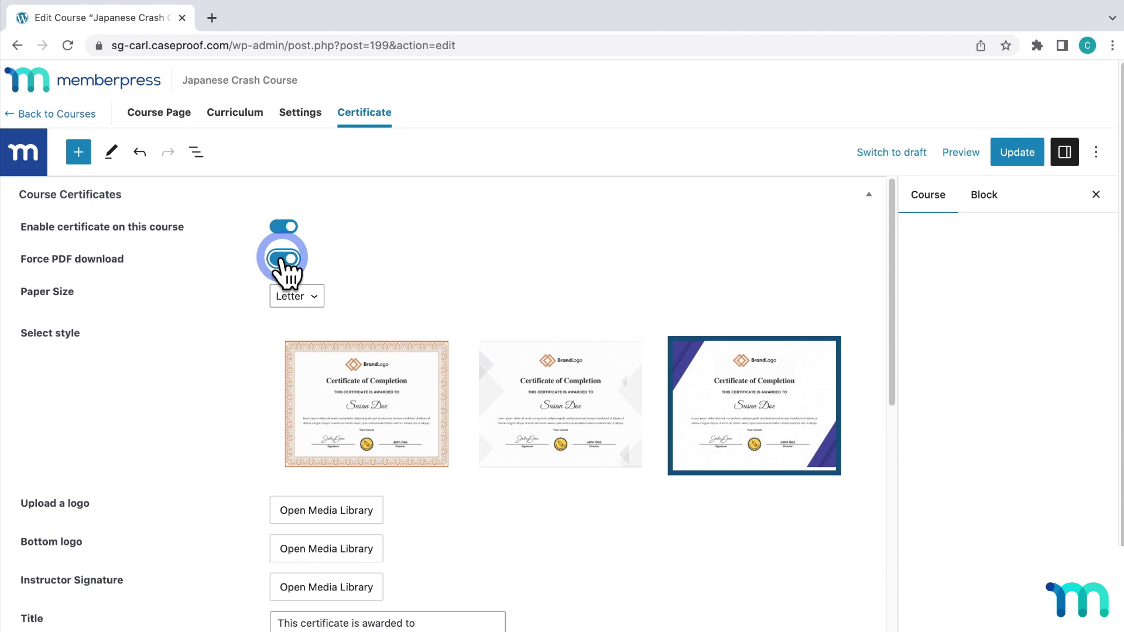
click(284, 259)
click(281, 258)
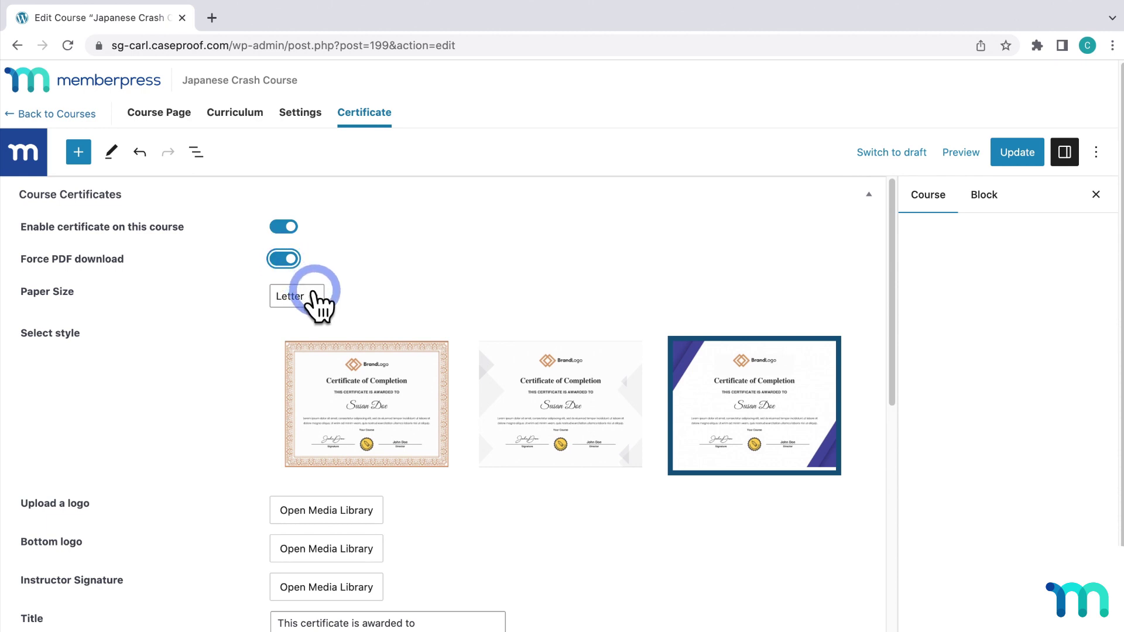
click(315, 297)
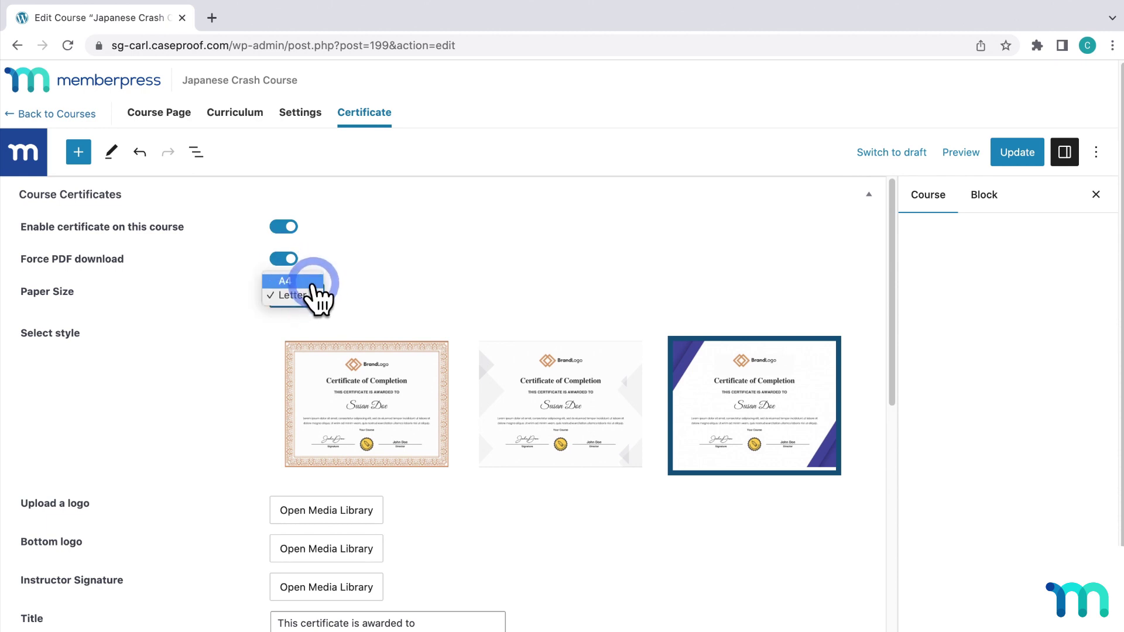
click(313, 298)
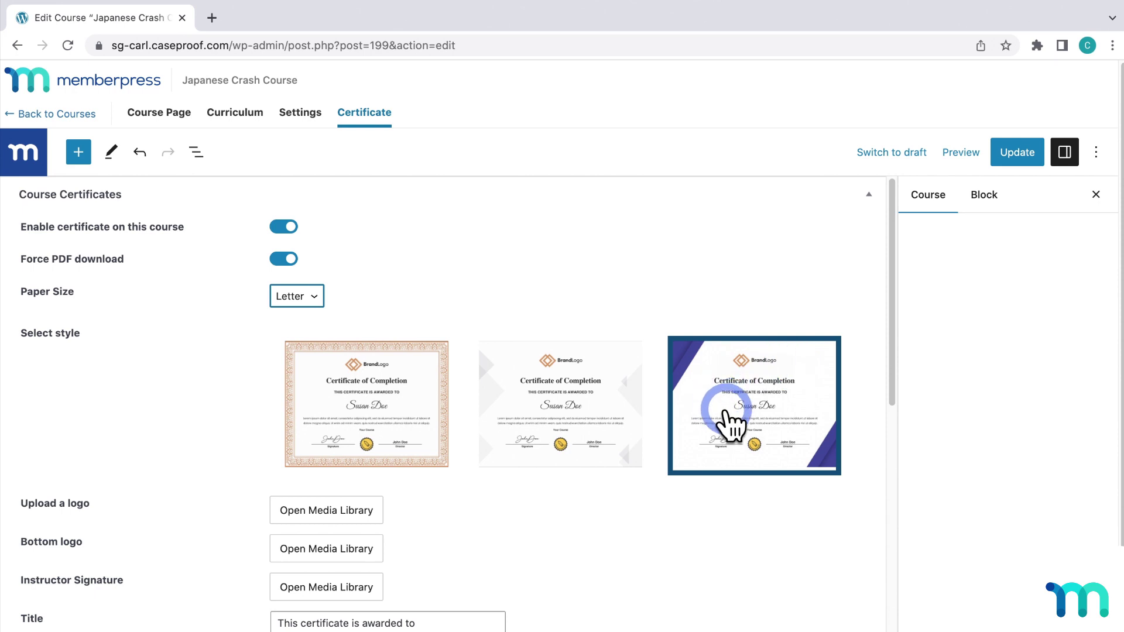
Try the certificate styles and settle on the third, purple-cornered one.
click(610, 408)
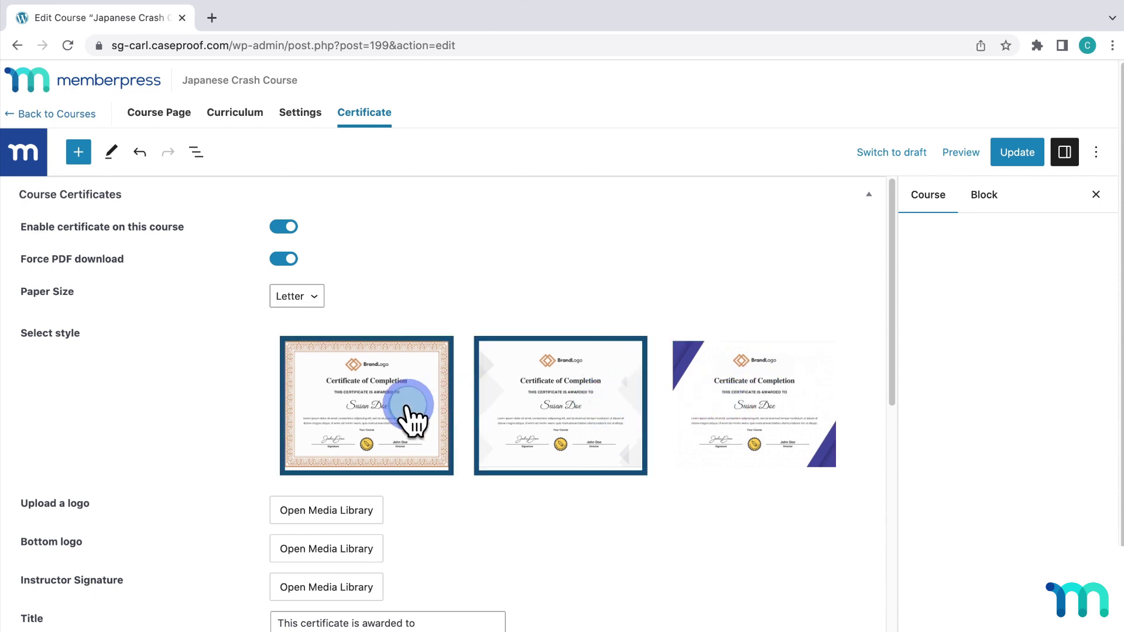
click(593, 405)
click(732, 407)
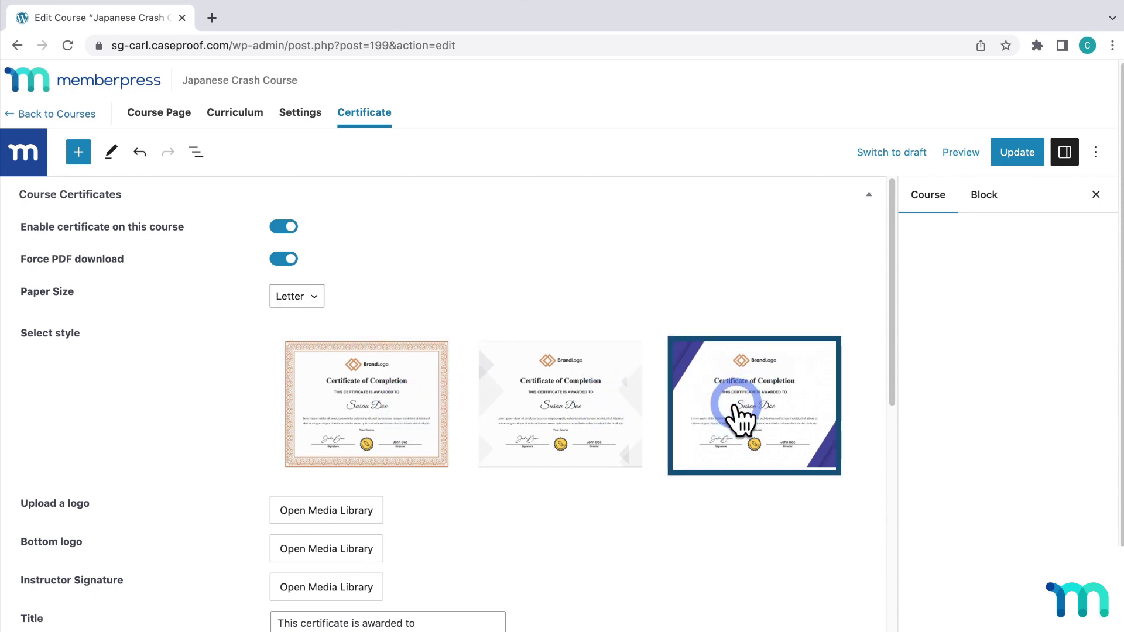
Open the third style's sample certificate image in a new browser tab.
right_click(738, 404)
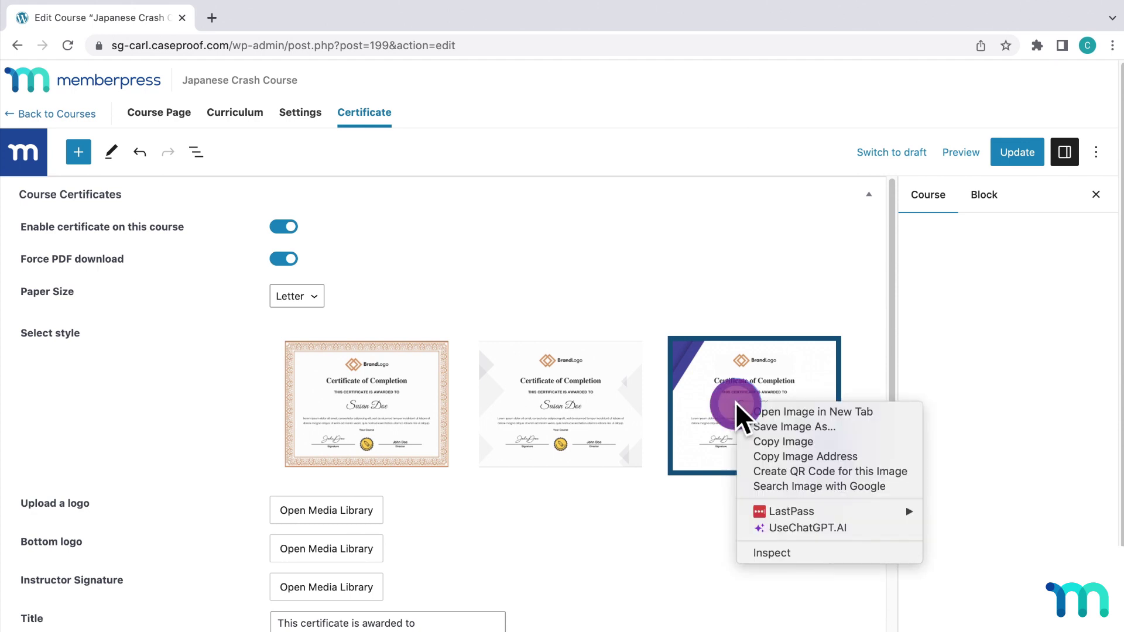
click(769, 413)
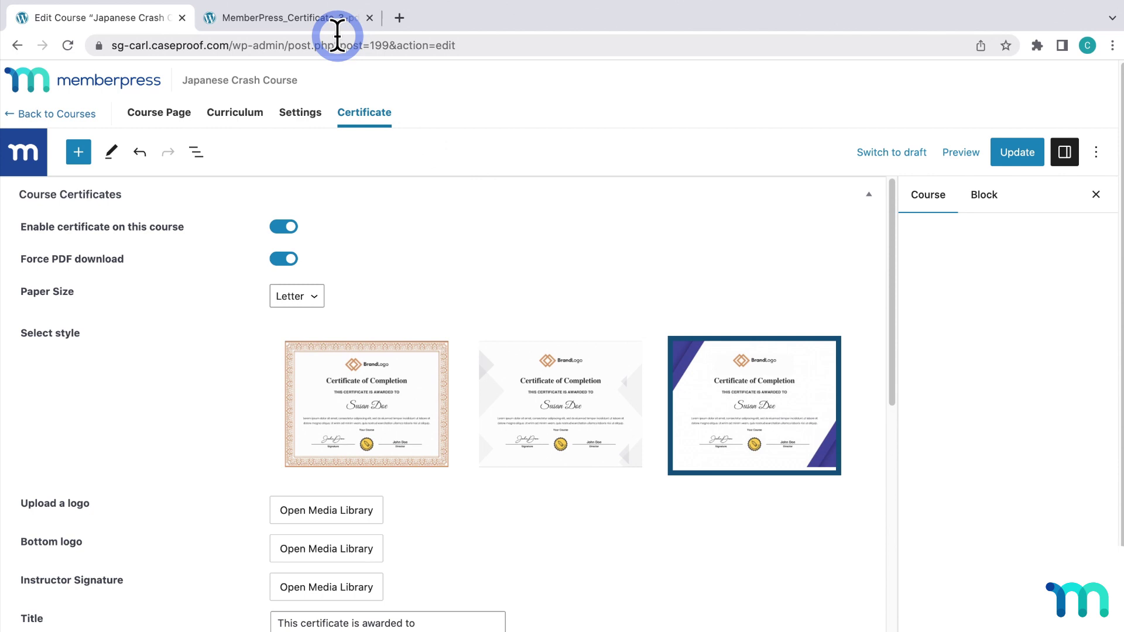
click(330, 22)
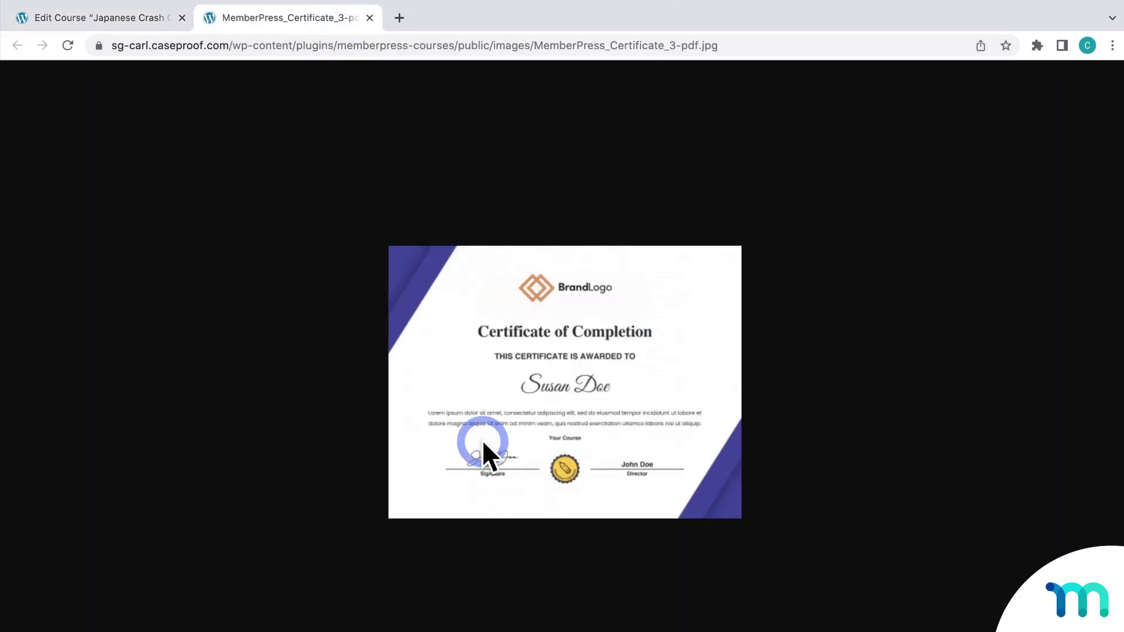
Return to the course editor's certificate settings, comparing against the sample image again.
click(118, 18)
click(337, 417)
scroll(142, 477, down, 5)
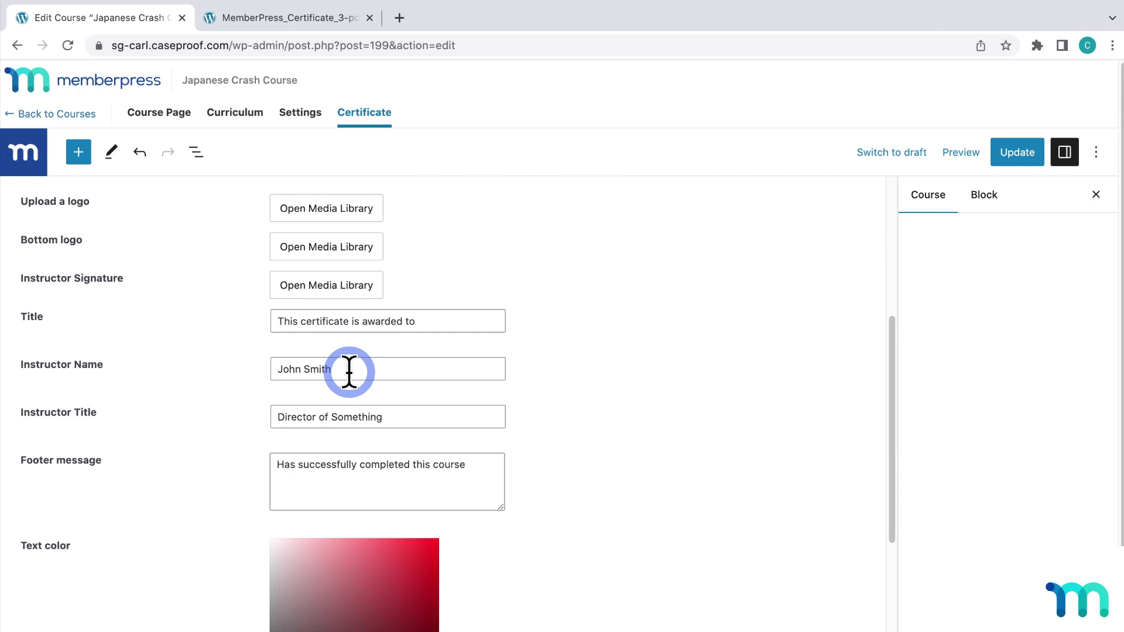
click(302, 17)
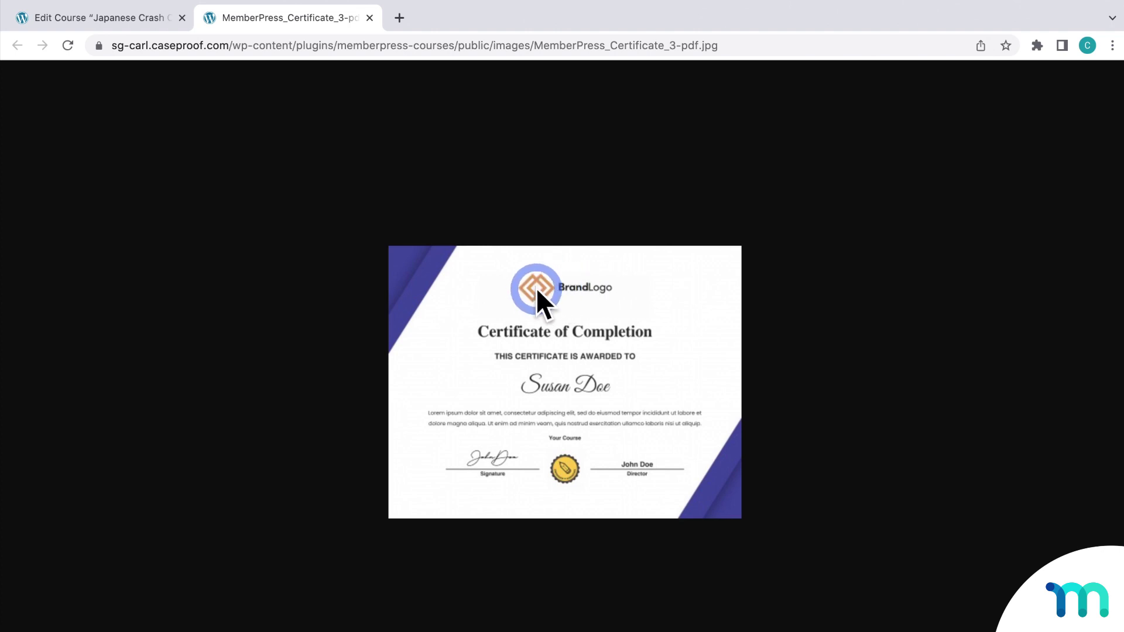
click(151, 20)
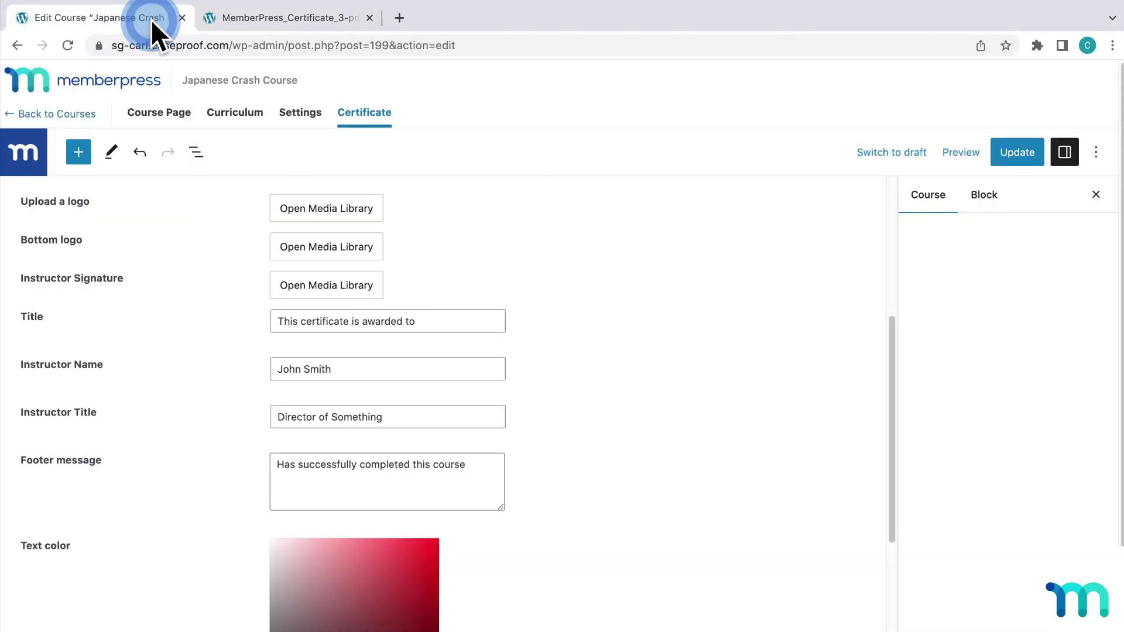
Set the certificate logo to the LEARN JAPANESE dark image from the Media Library.
click(322, 209)
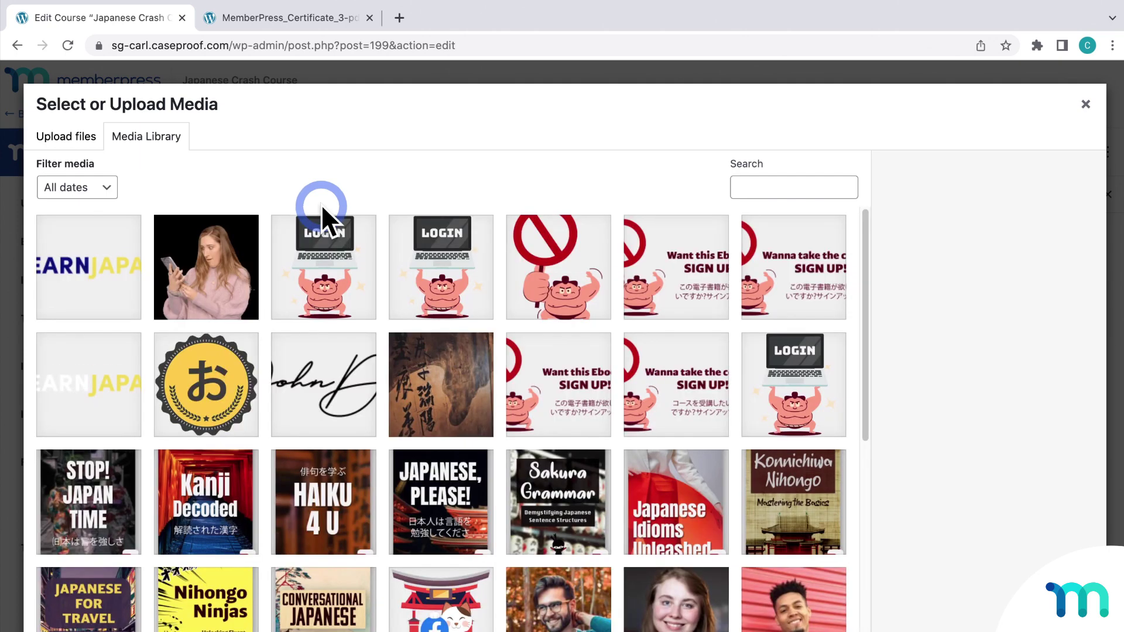
click(118, 263)
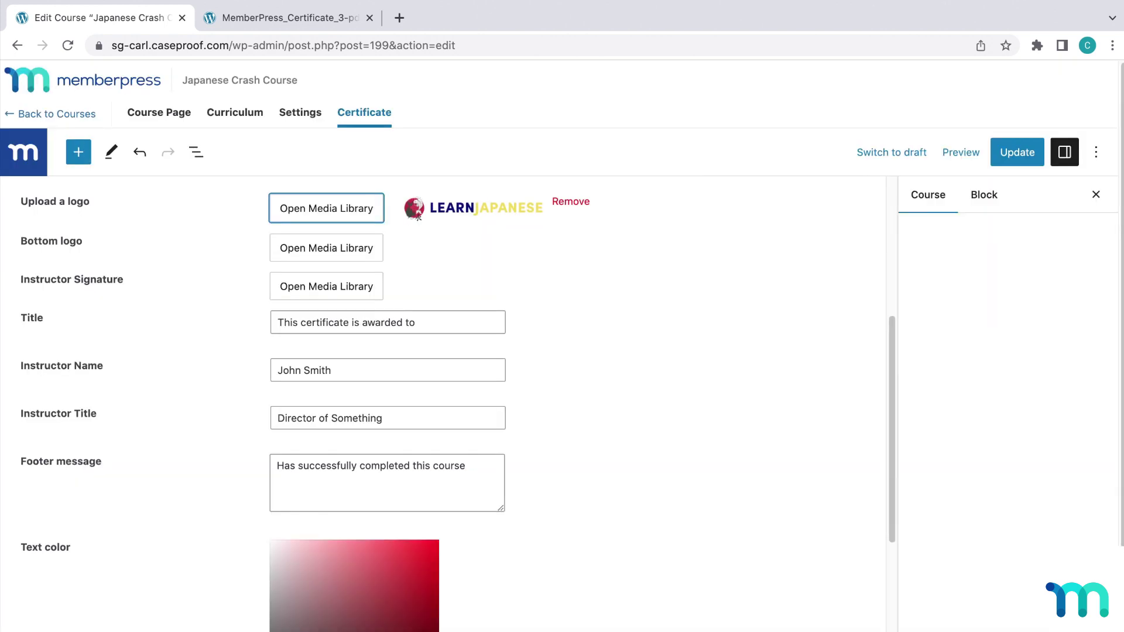
click(677, 335)
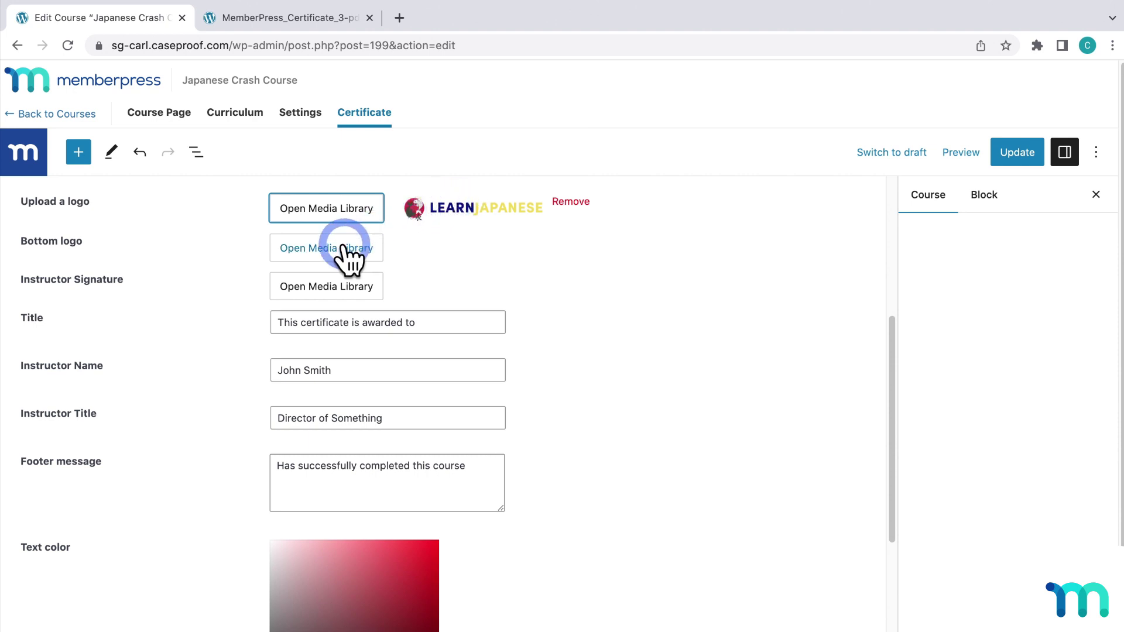
Make the お seal, Seal_LearnJapanese.png, the certificate's bottom logo.
click(309, 18)
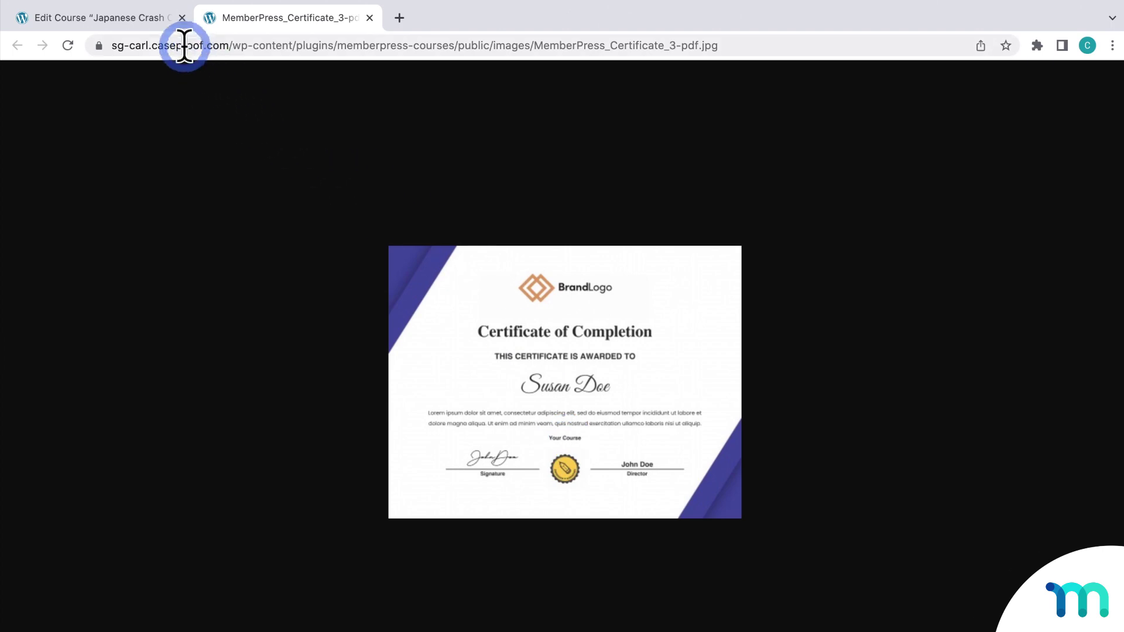
click(159, 20)
click(343, 249)
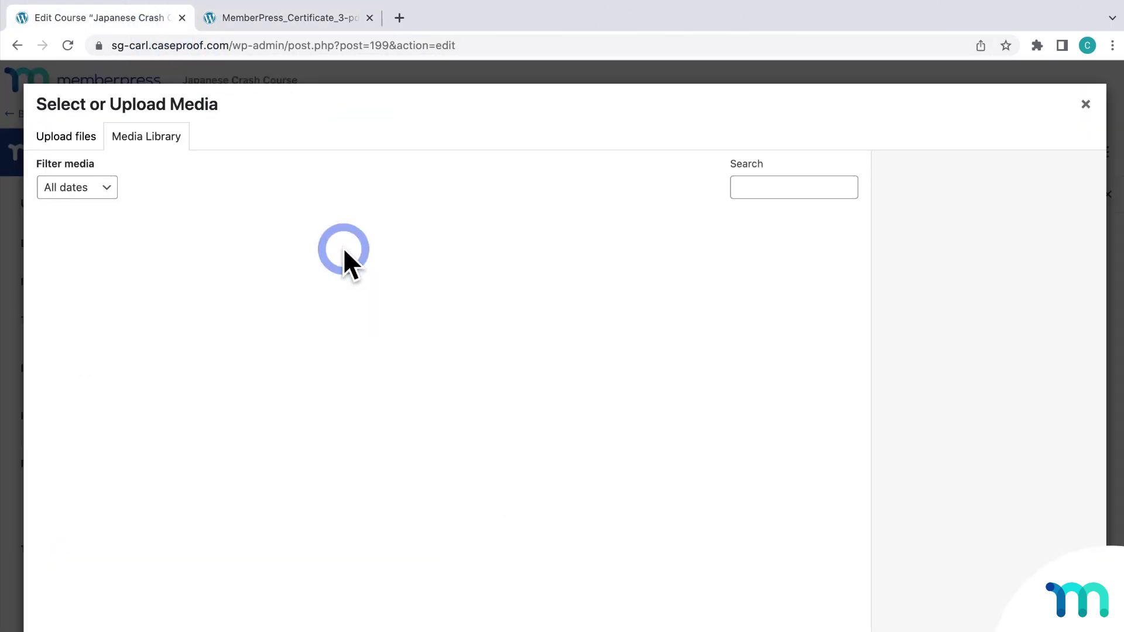
click(240, 359)
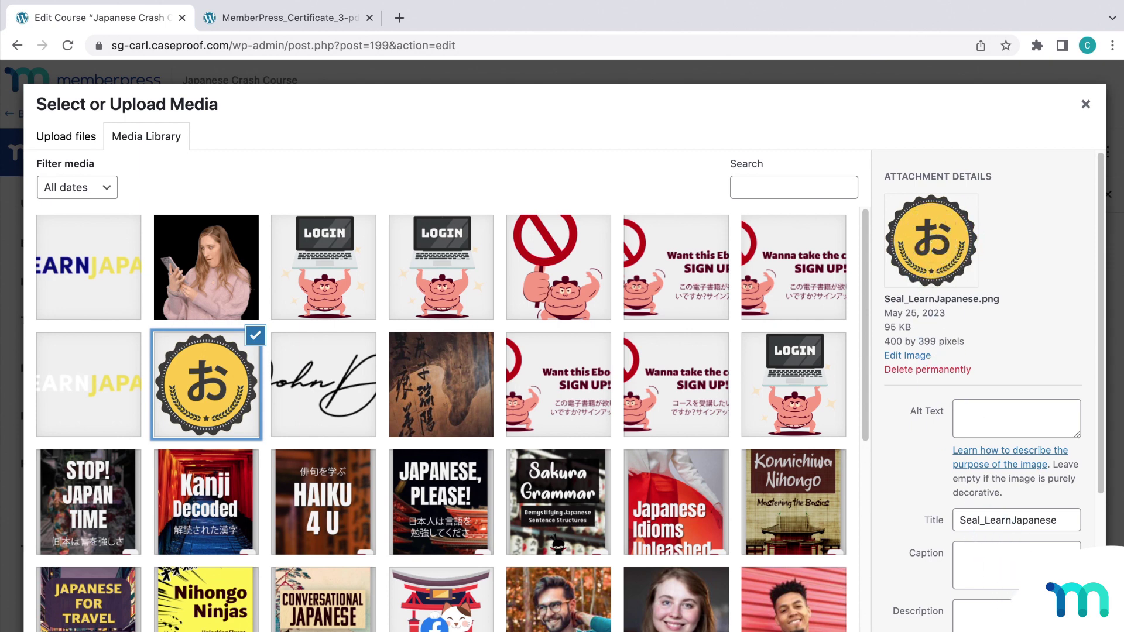
click(1065, 629)
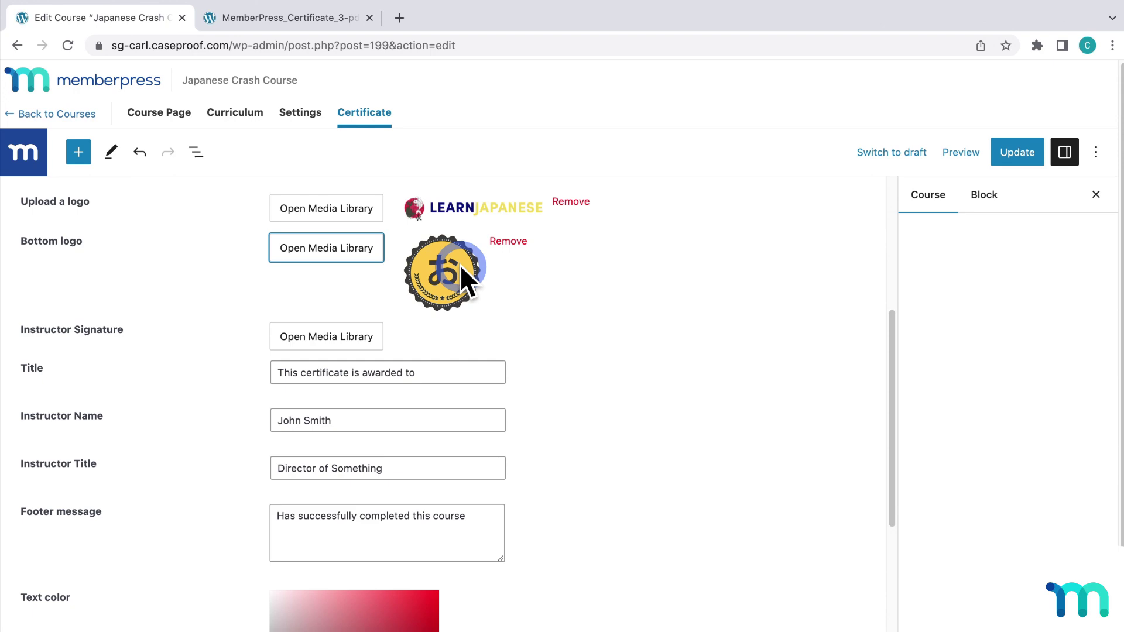
Set Signature.png as the Instructor Signature image, checking it against the sample certificate.
click(364, 332)
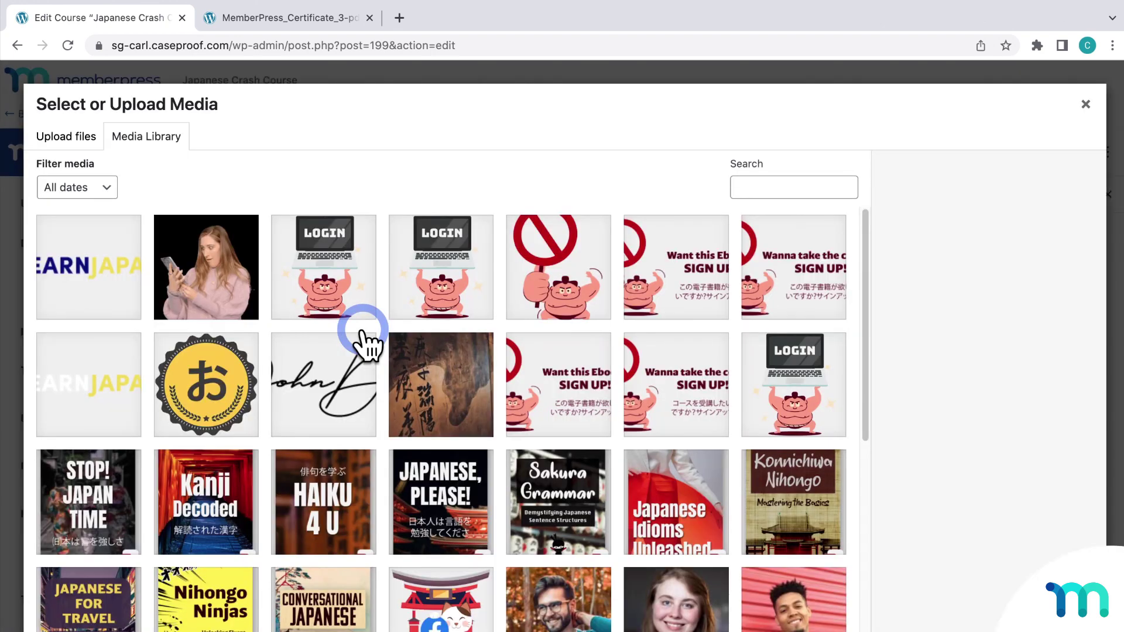
click(348, 366)
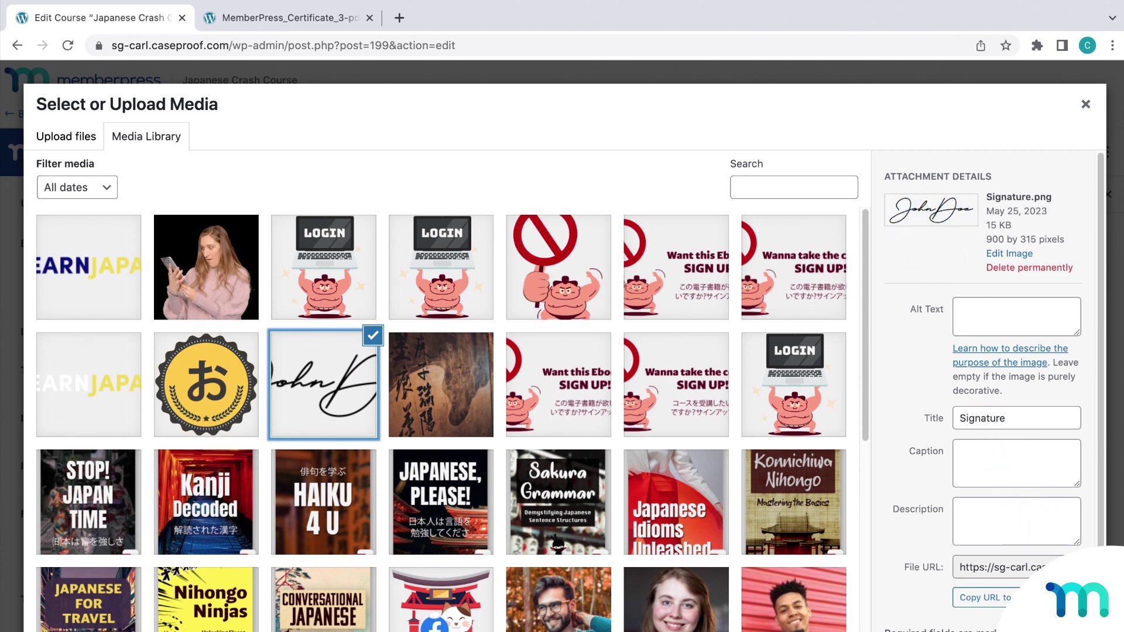
click(1048, 615)
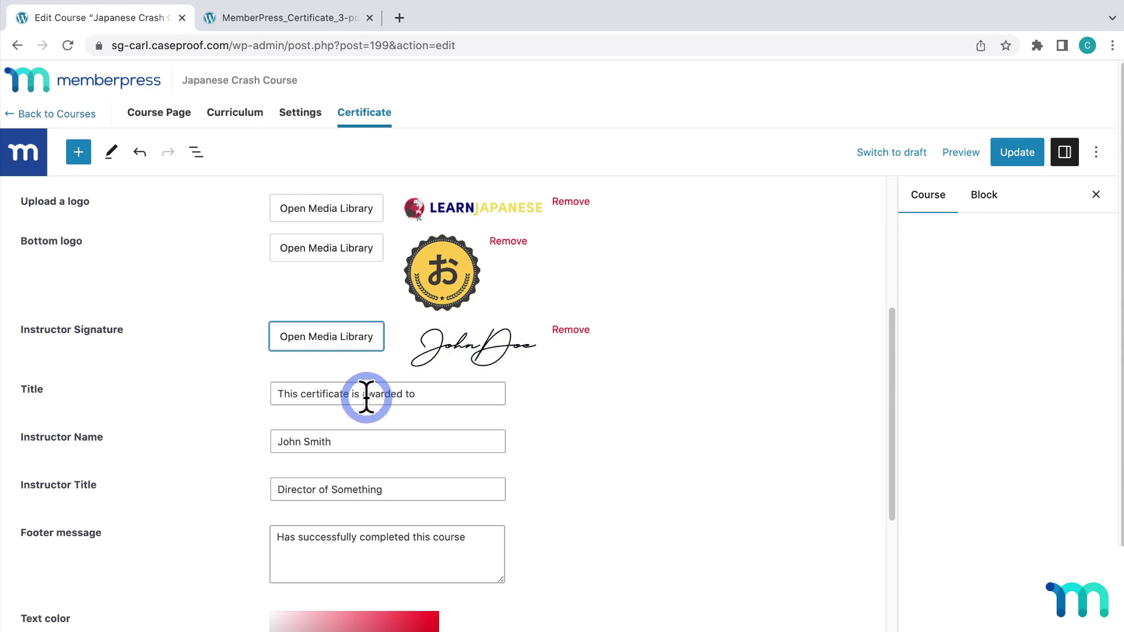
click(315, 16)
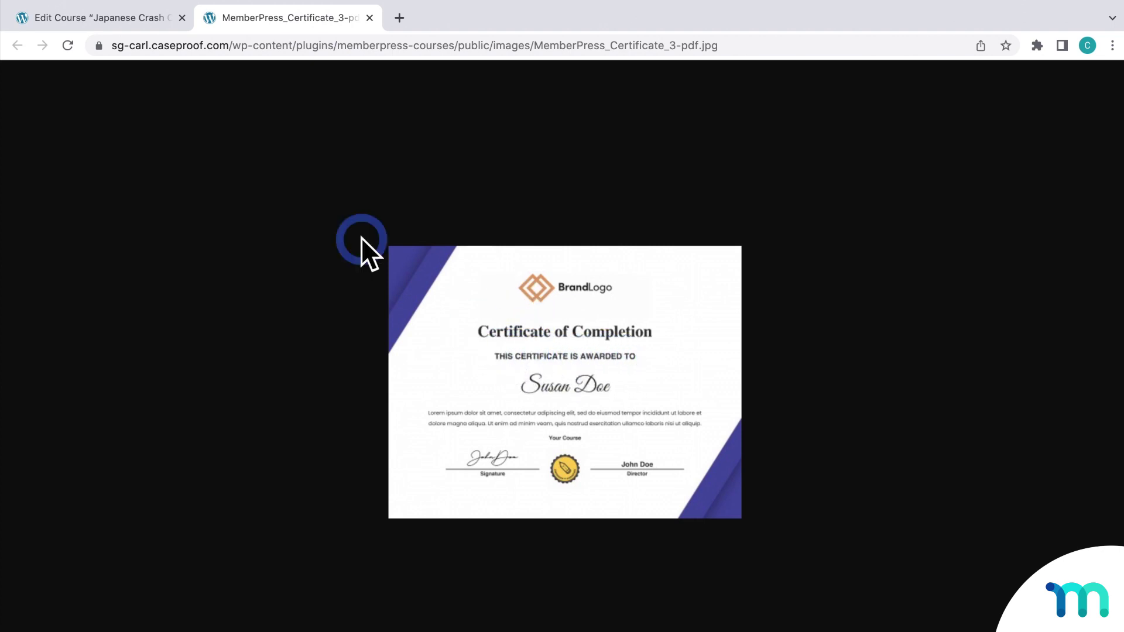
click(125, 21)
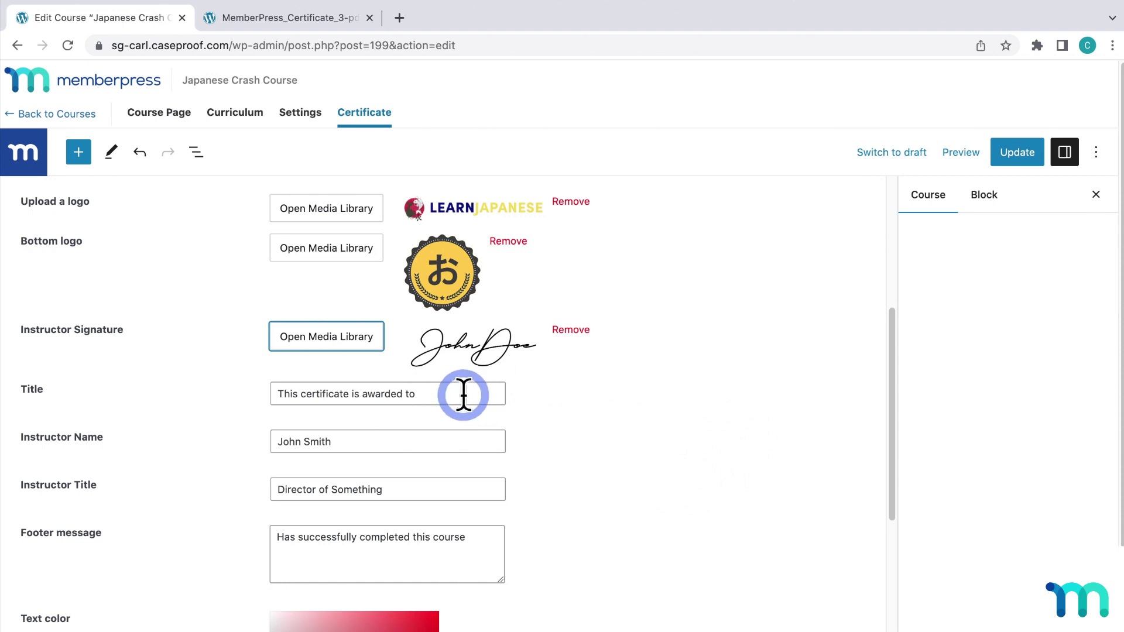
click(546, 403)
Enter a new Instructor Name and set Instructor Title to 'Director of Learn Japanese'.
scroll(547, 403, down, 3)
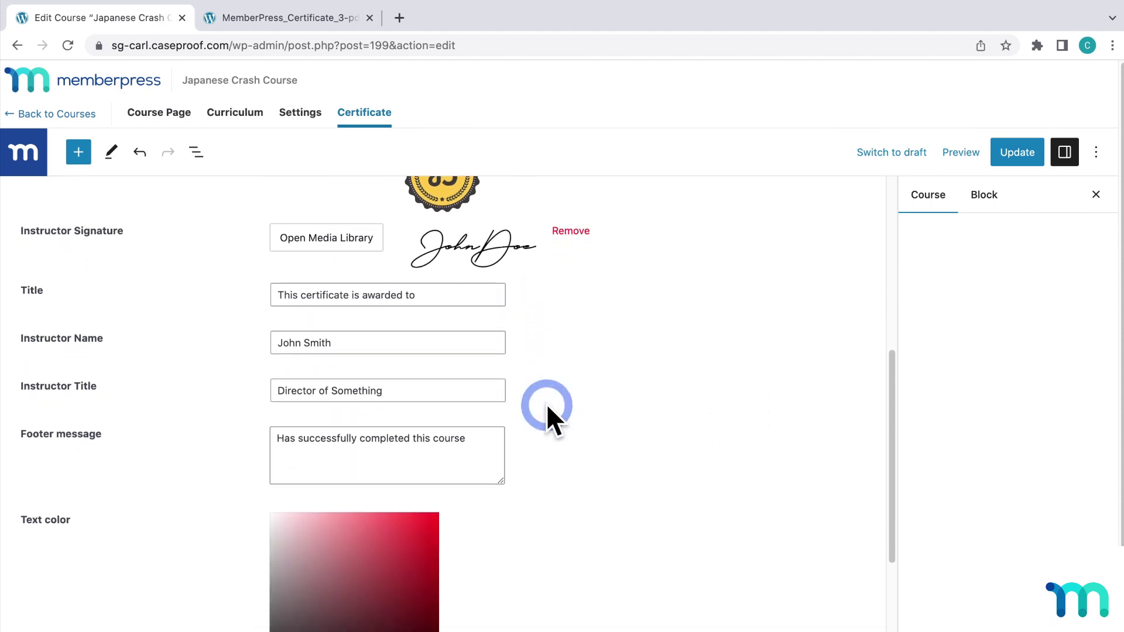
drag(363, 316, 284, 314)
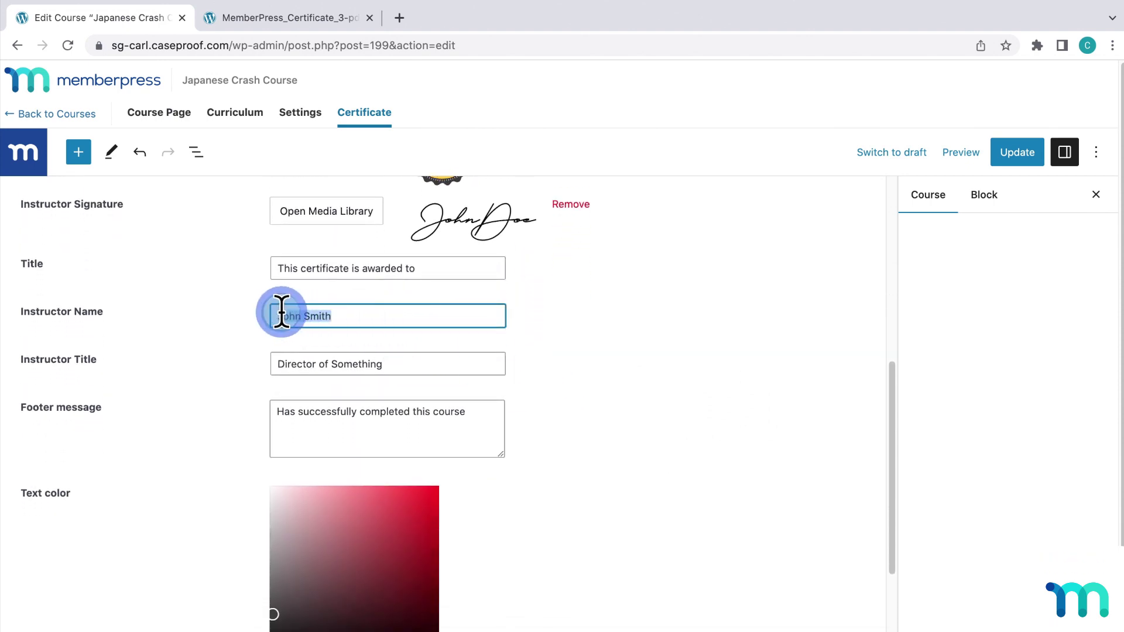
text(Mr.)
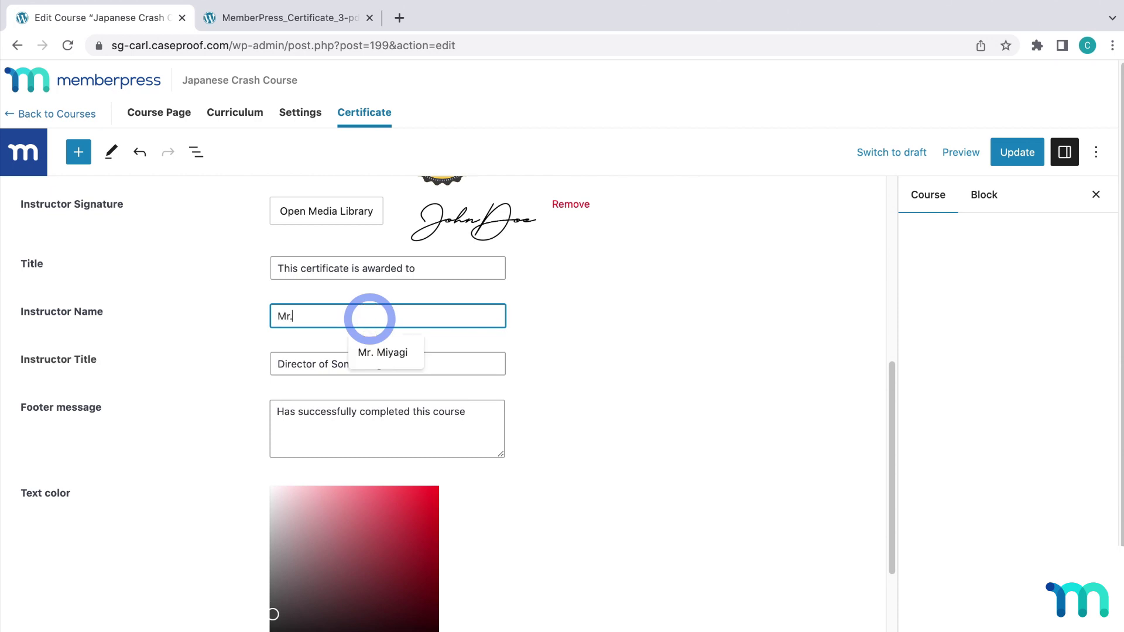
text( Miyagi)
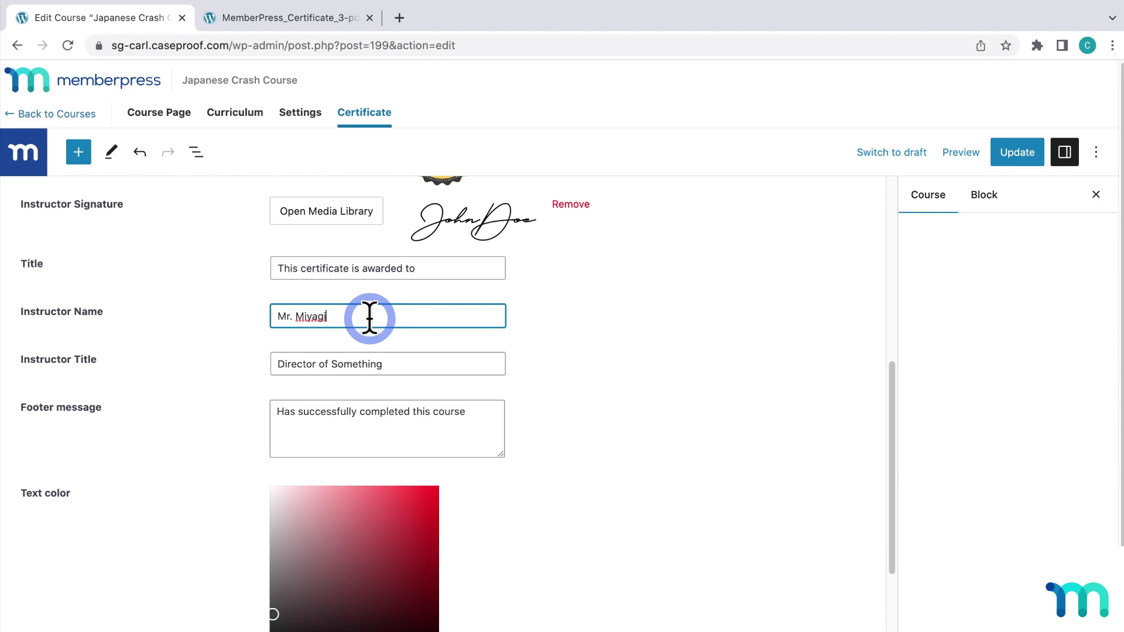
click(387, 335)
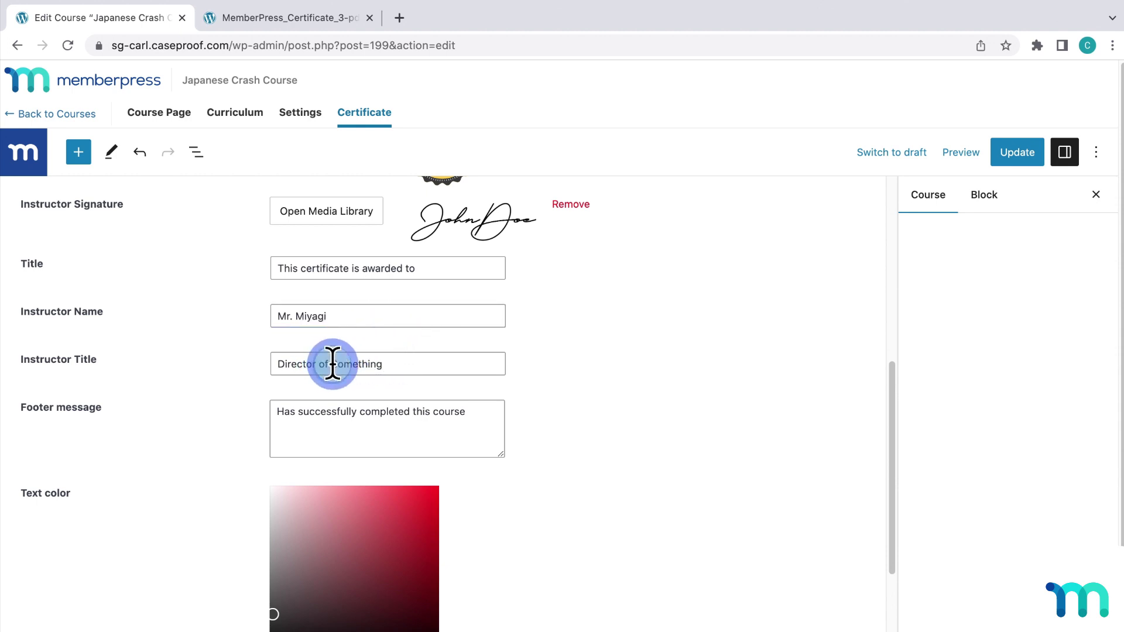
drag(333, 364, 422, 359)
text(Learn Japanese)
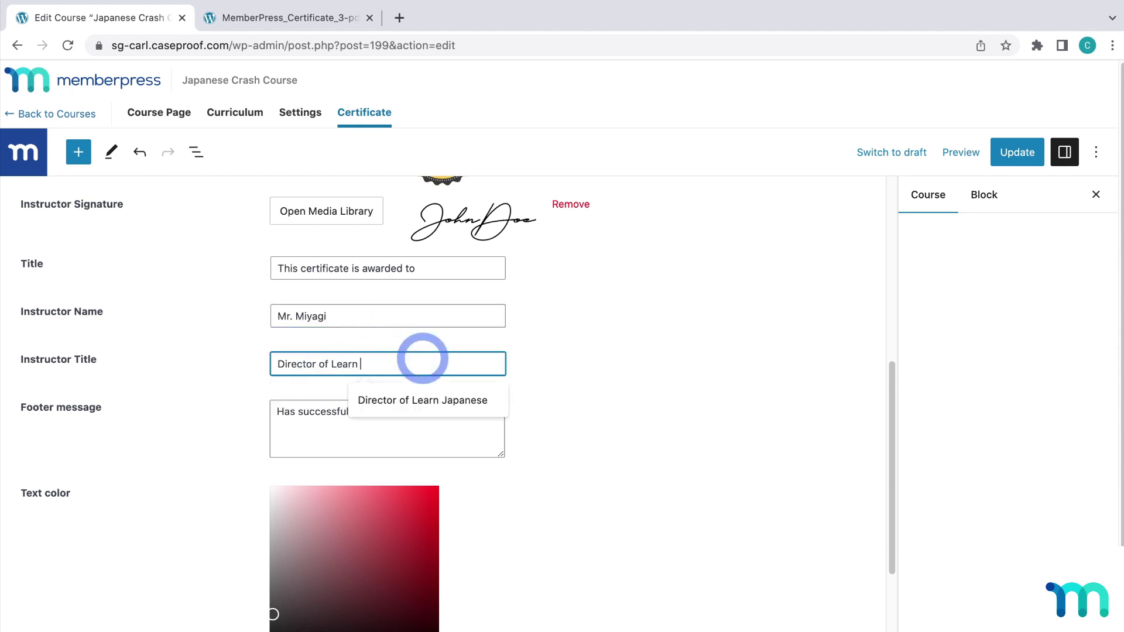
click(632, 396)
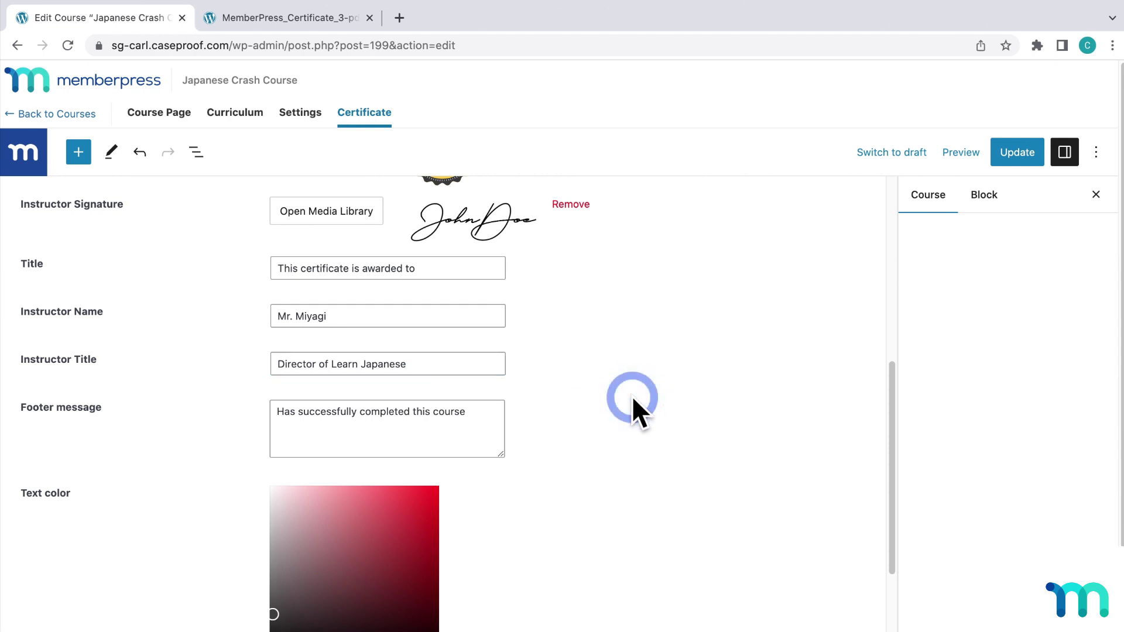
Replace the footer message with 'Has successfully judo chopped their way to absolute competency in this course'.
scroll(577, 398, down, 3)
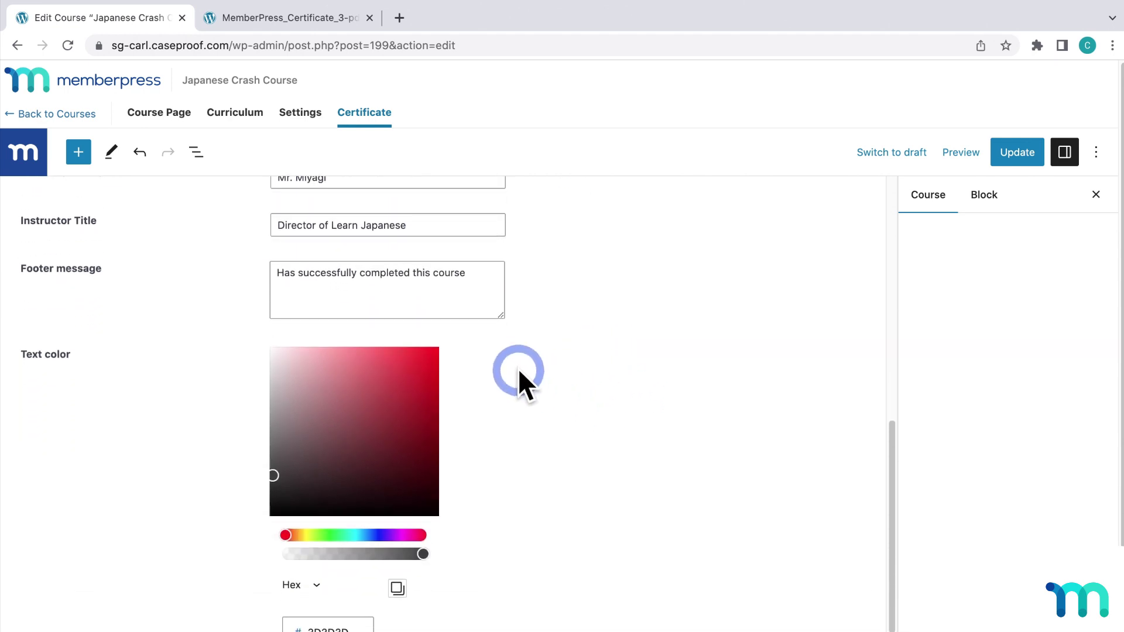
click(285, 29)
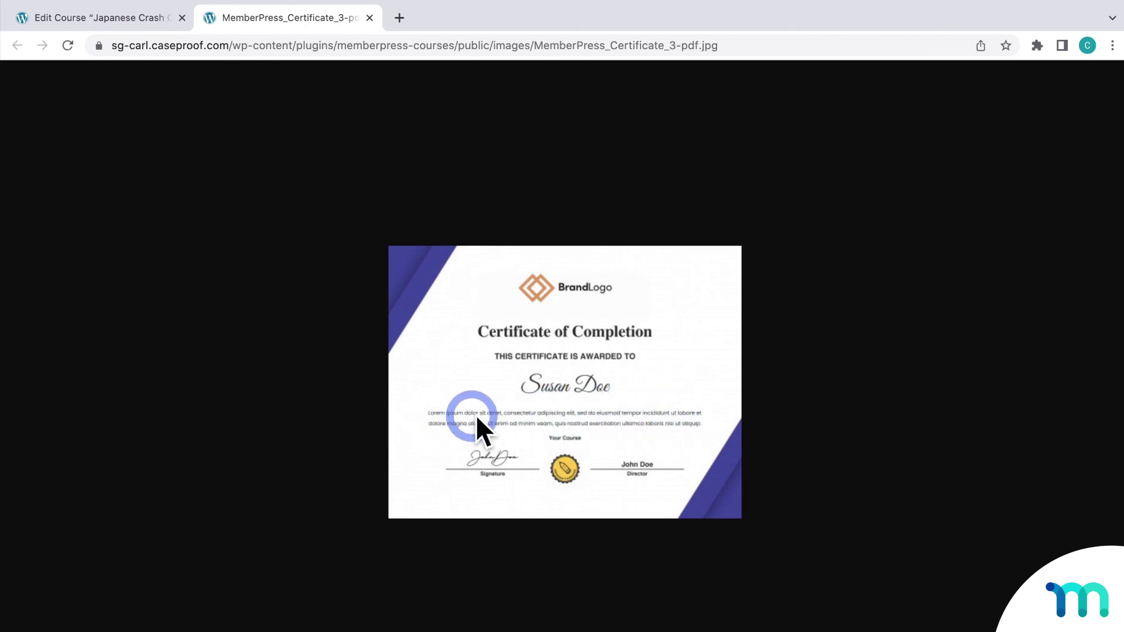
click(132, 20)
drag(489, 276, 277, 272)
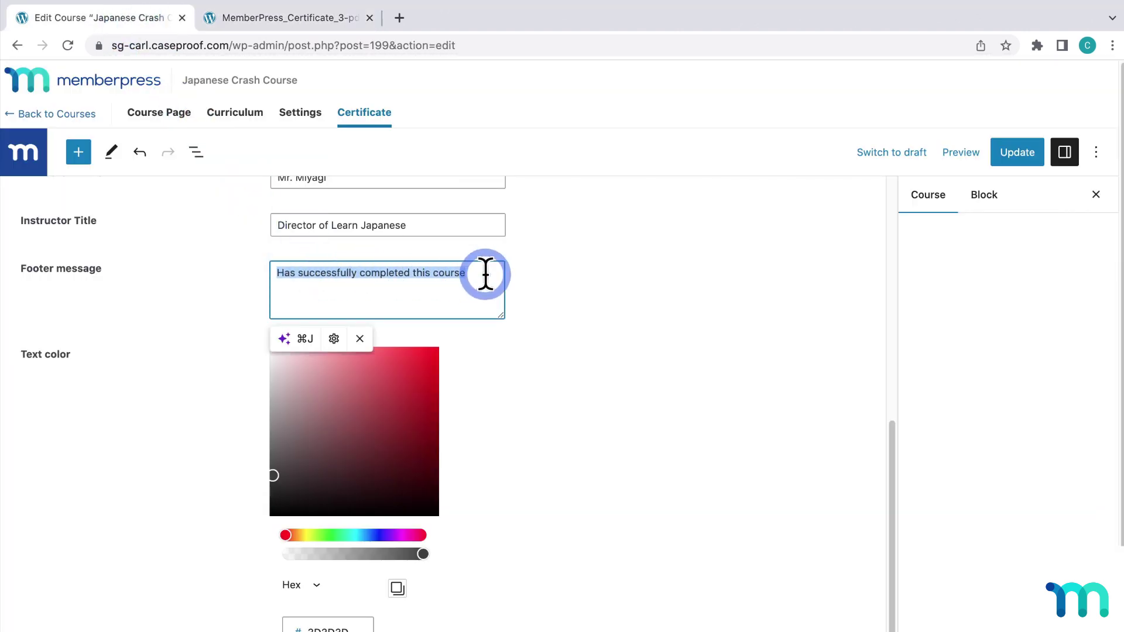
text(Has successfully judo chopped their way to absolute competency in this course)
click(534, 287)
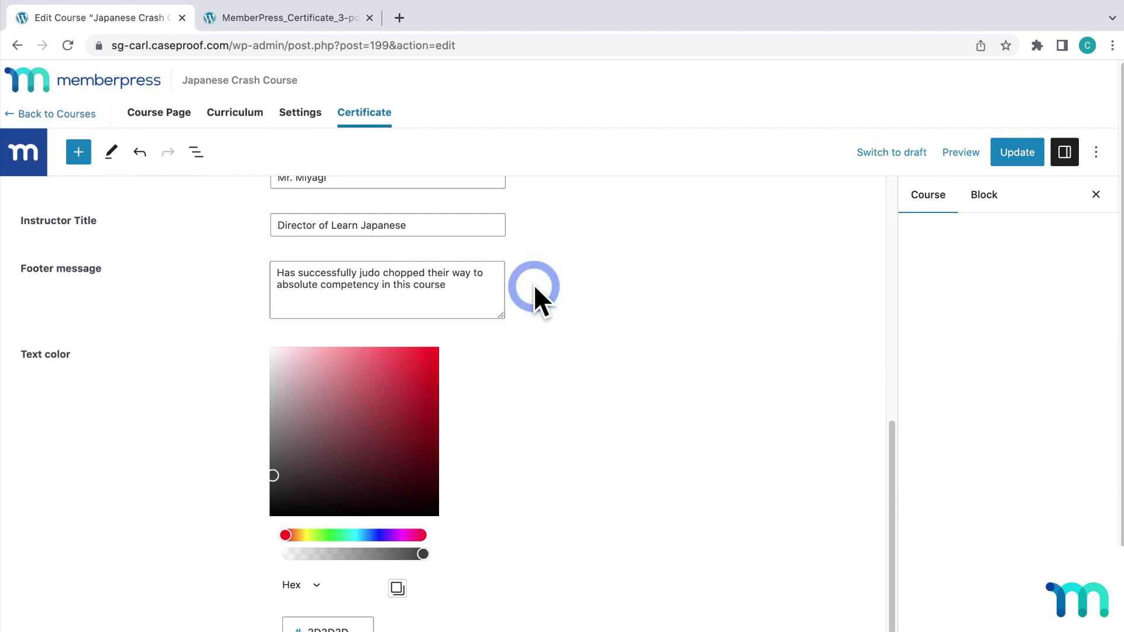
scroll(533, 283, down, 2)
Try blue 29779B for the certificate text colour, then settle on dark grey 303030.
click(145, 260)
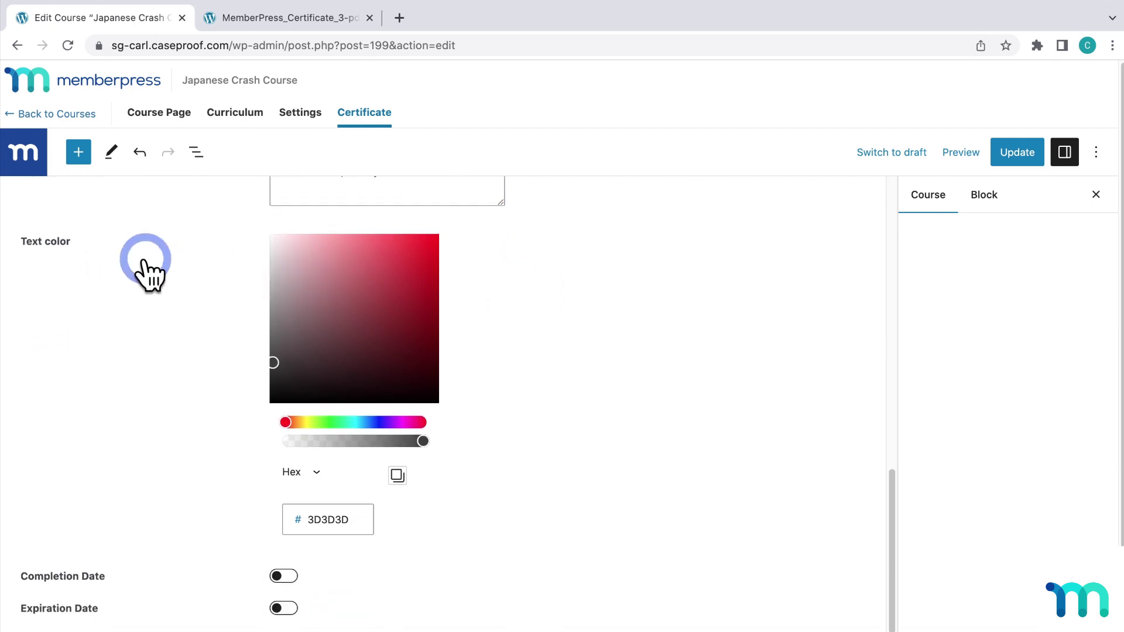
drag(314, 356, 351, 305)
drag(339, 422, 362, 423)
drag(376, 371, 393, 300)
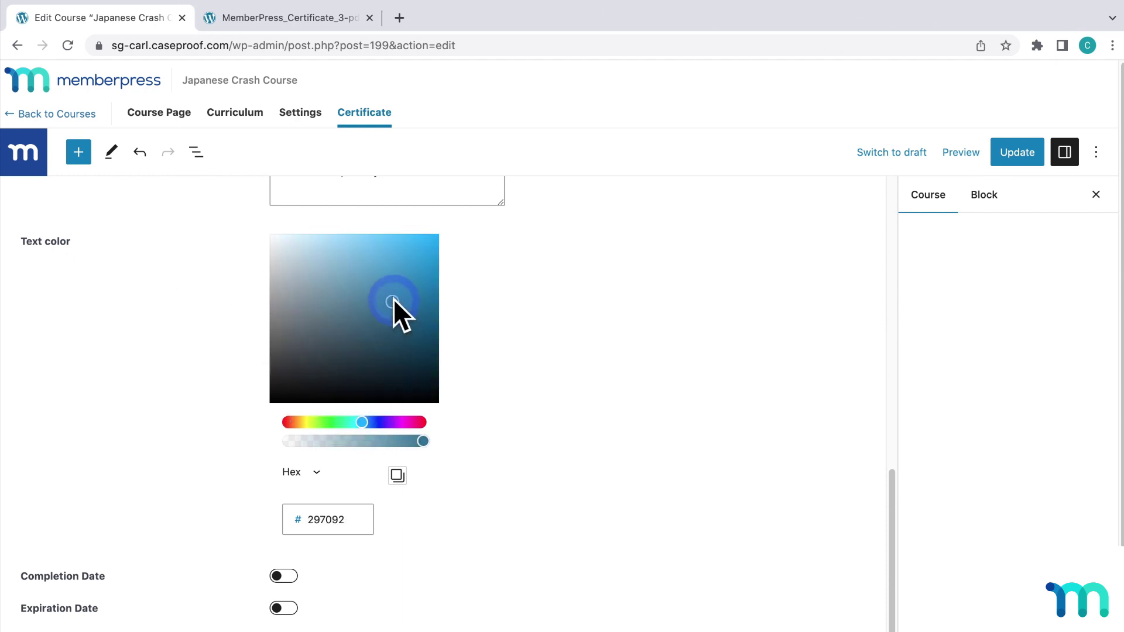
click(303, 473)
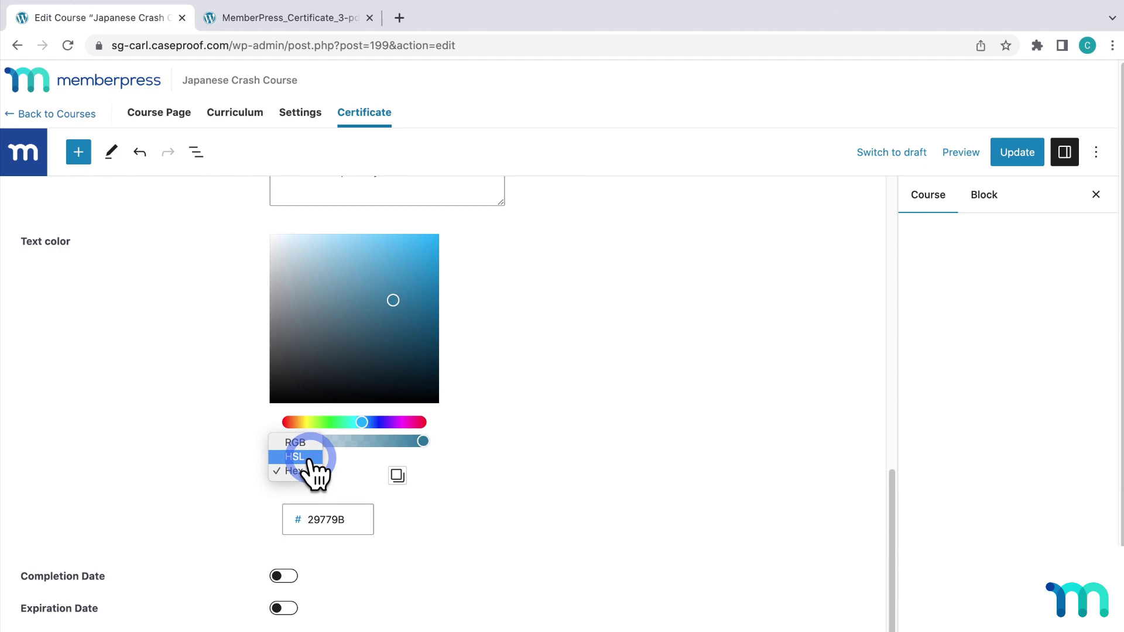
click(331, 519)
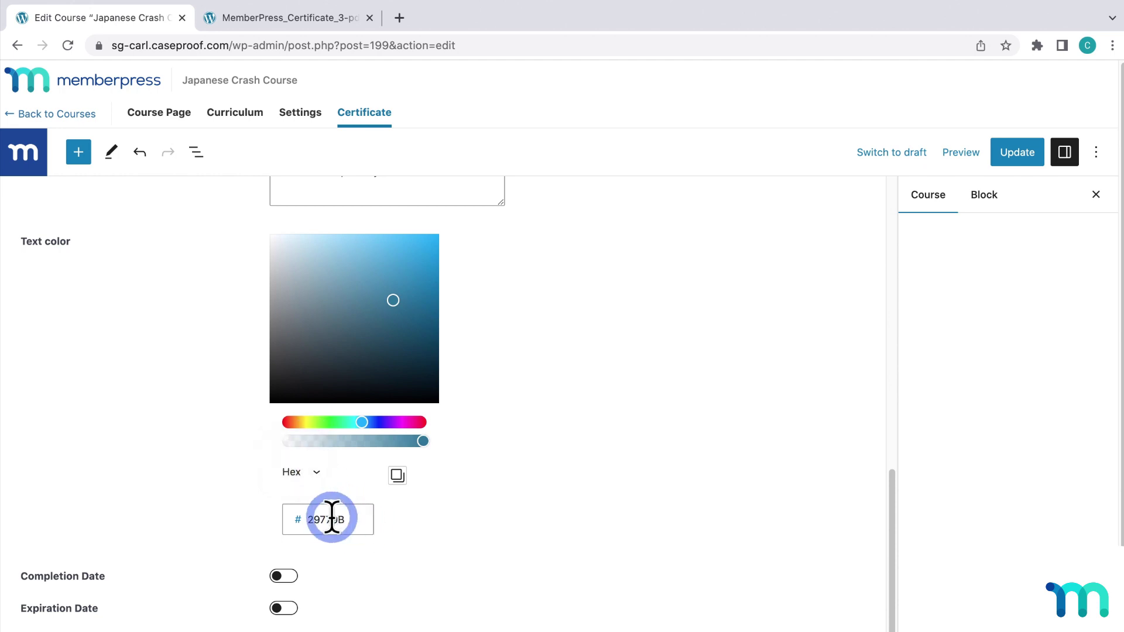
click(273, 369)
drag(272, 366, 270, 370)
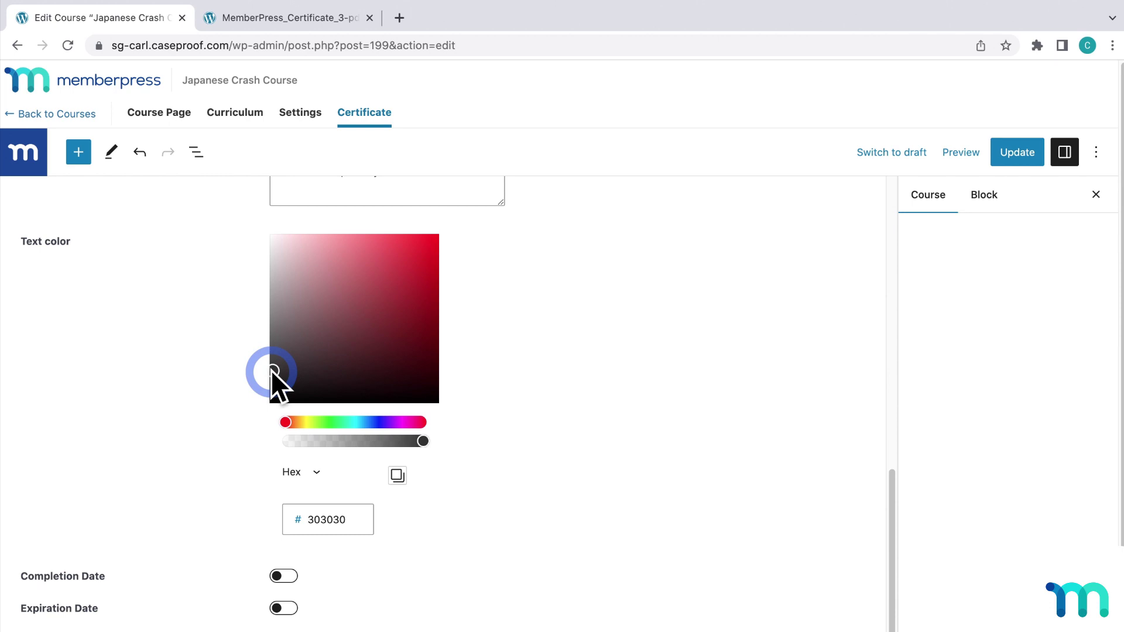
click(511, 413)
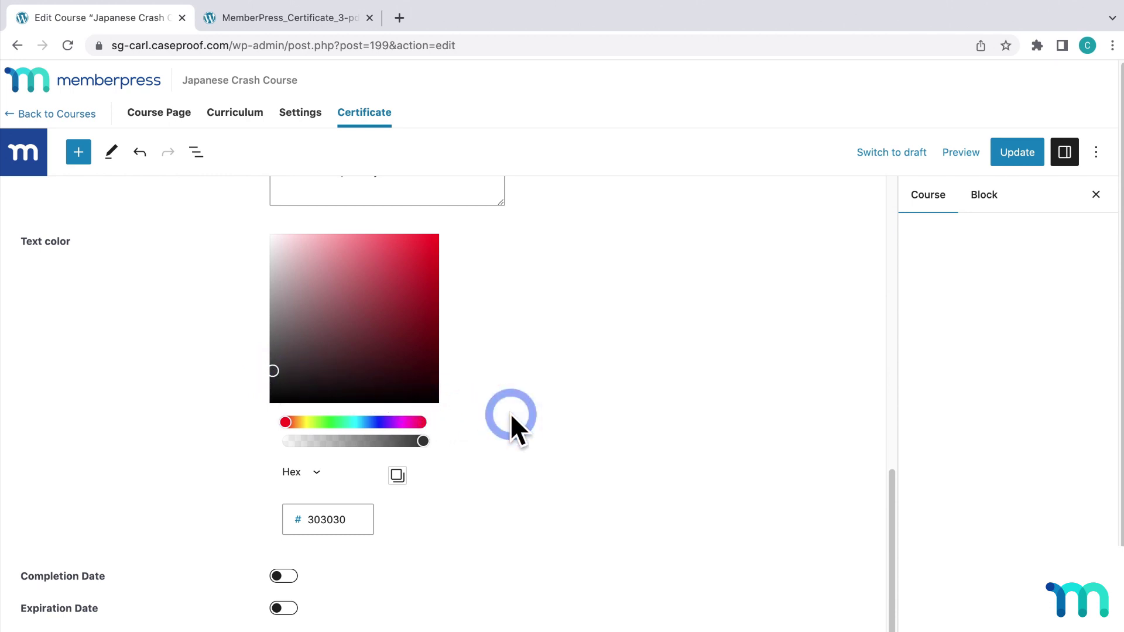
Show the Completion Date and an Expiration Date on the certificate.
scroll(510, 412, down, 2)
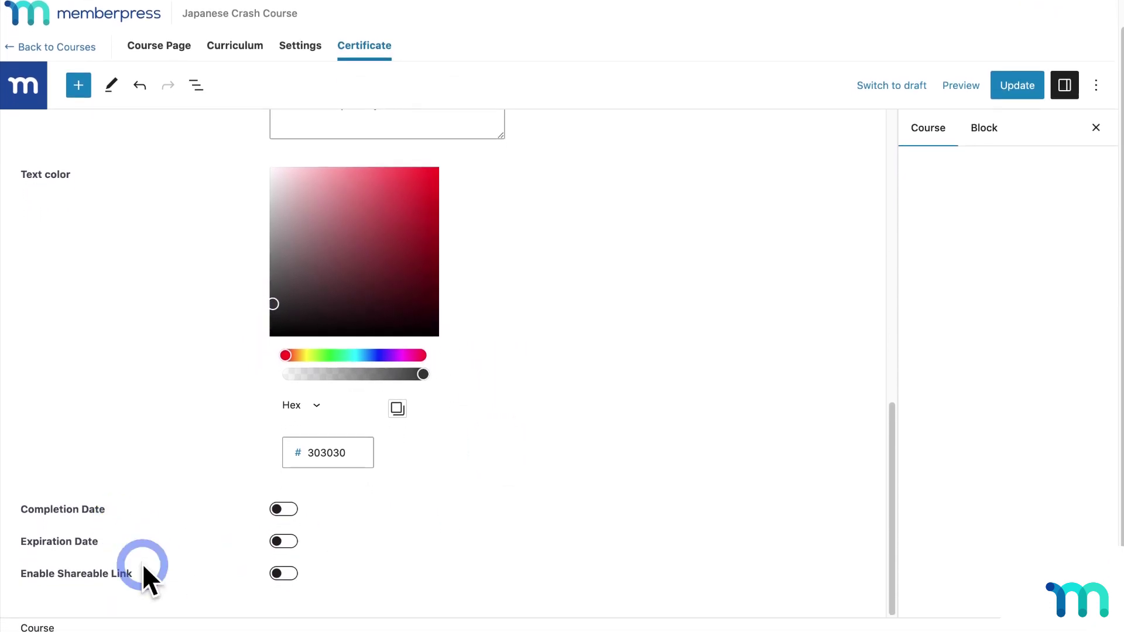
click(269, 506)
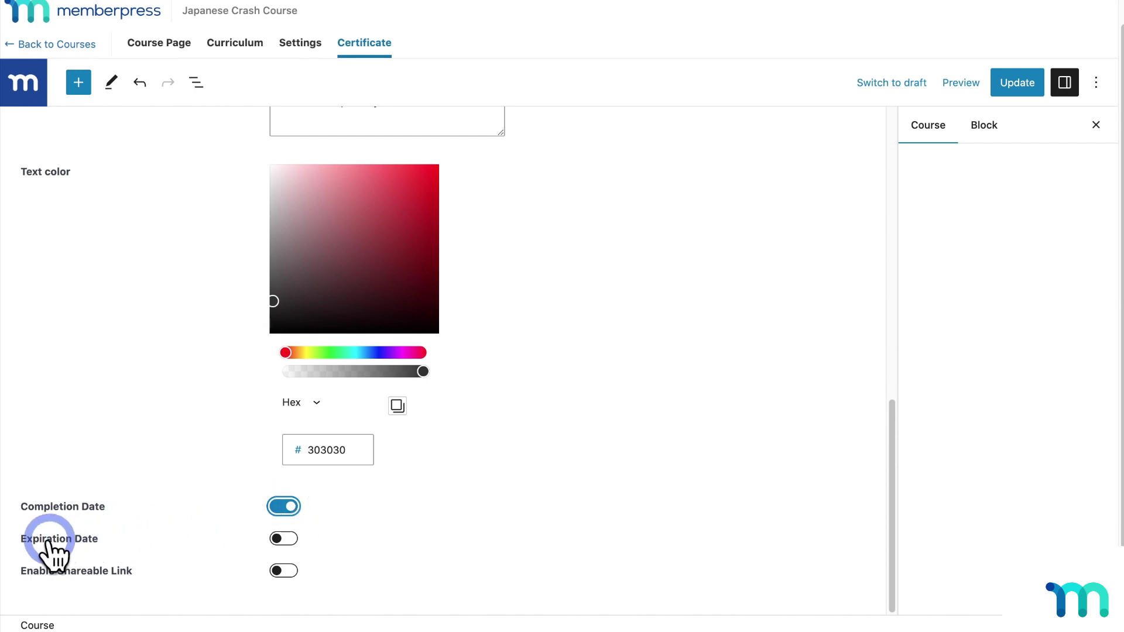
click(274, 538)
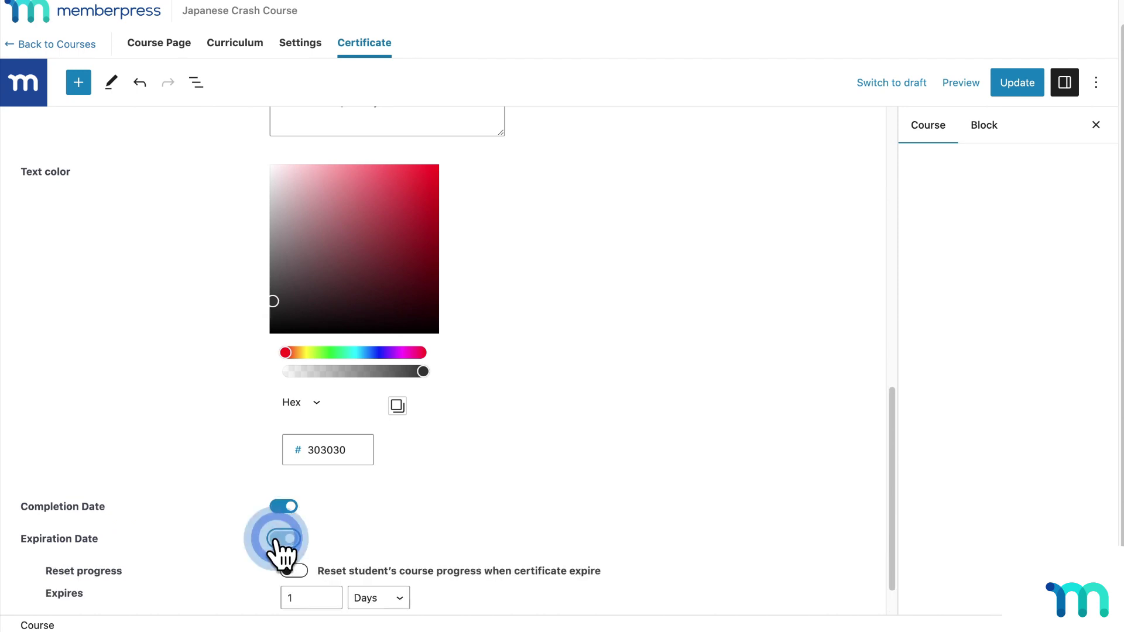
Make the certificate expire after 1 Year and reset course progress on expiry.
scroll(589, 461, down, 1)
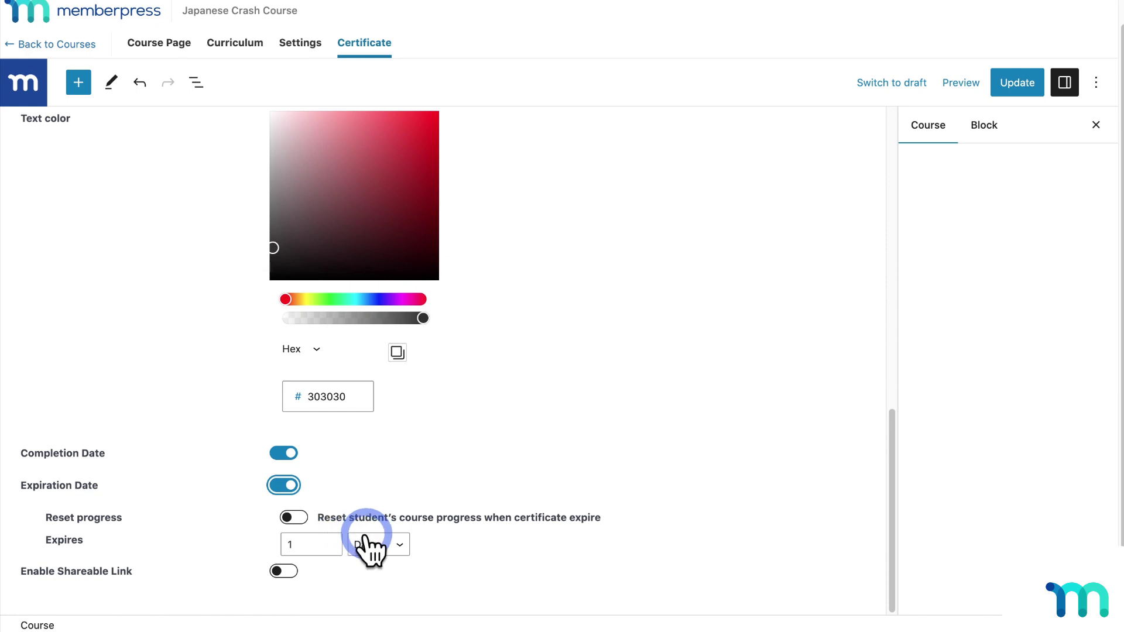
click(393, 545)
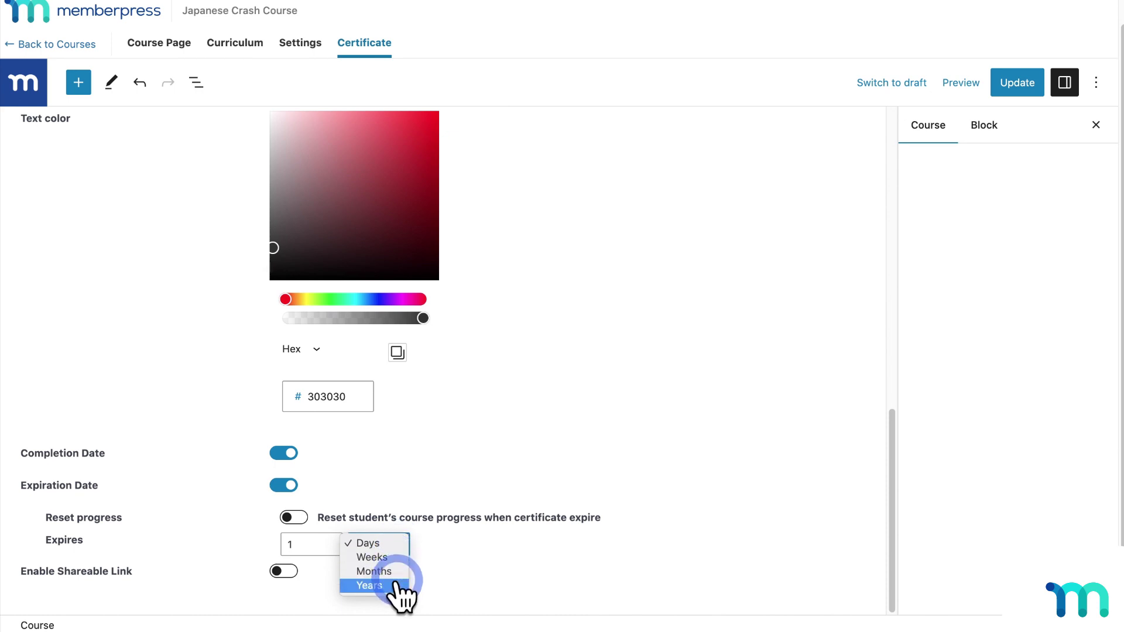
click(399, 585)
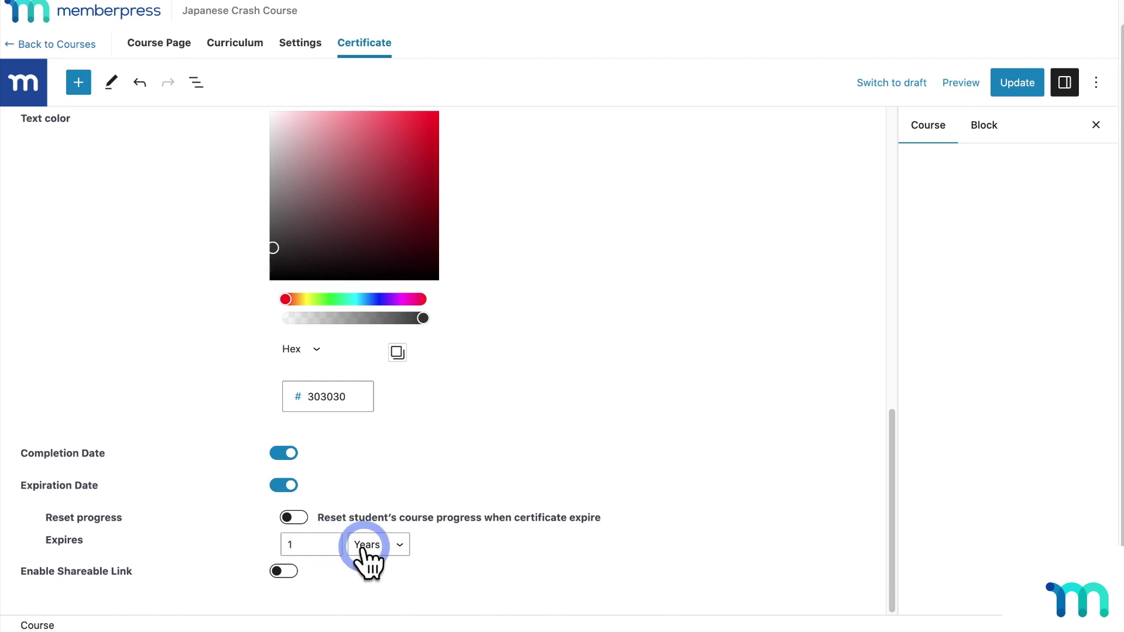
click(288, 544)
text(1)
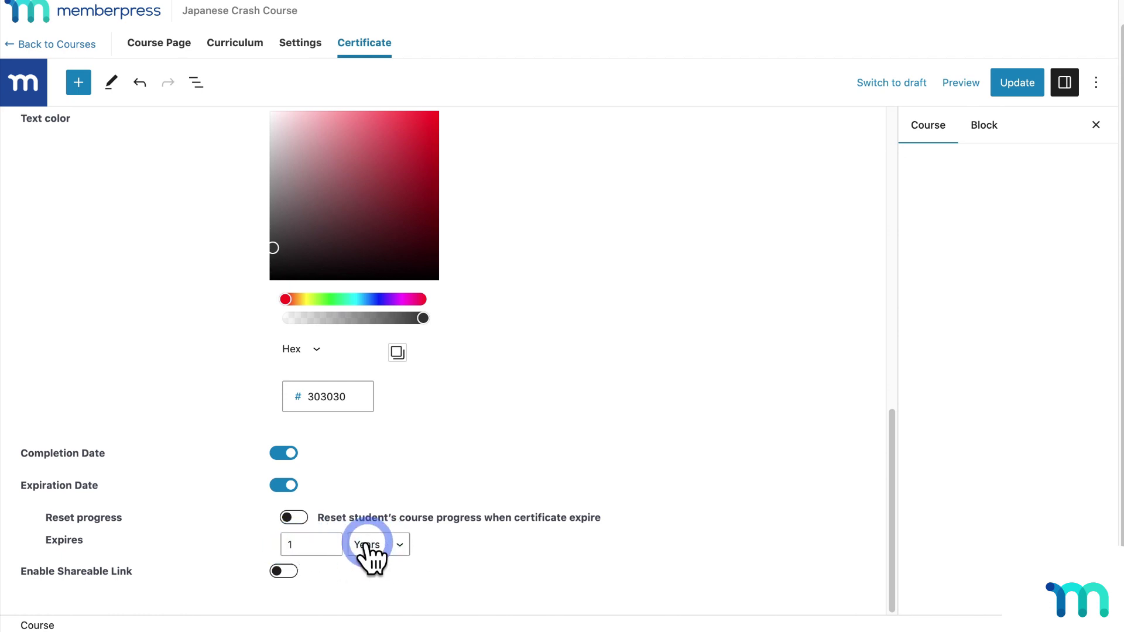
click(290, 518)
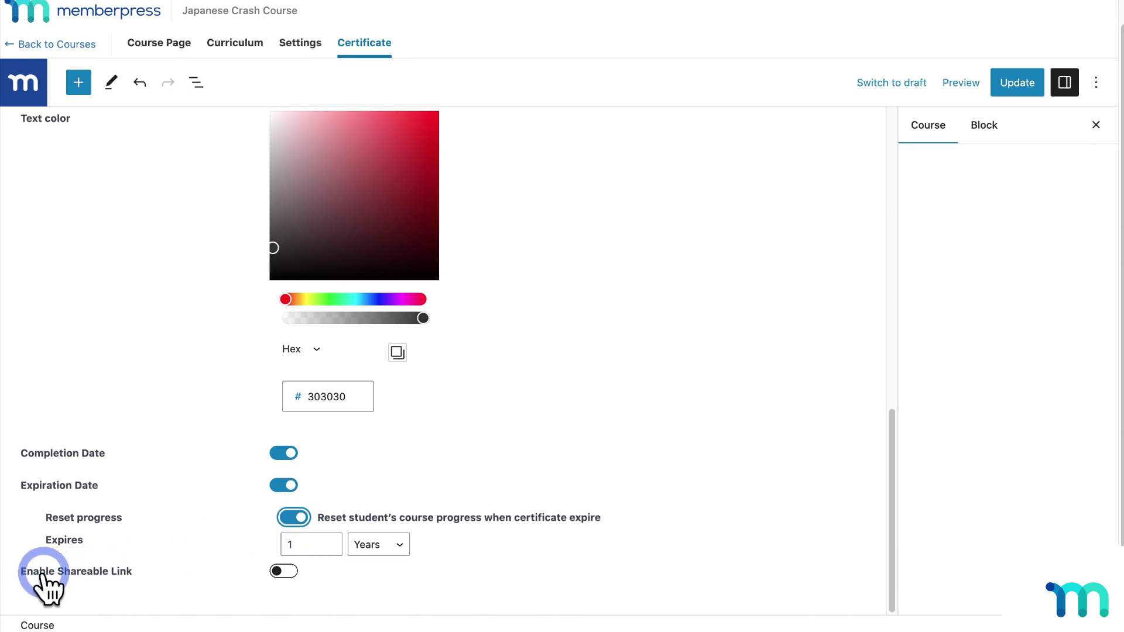
Enable the shareable certificate link and update the course.
click(277, 572)
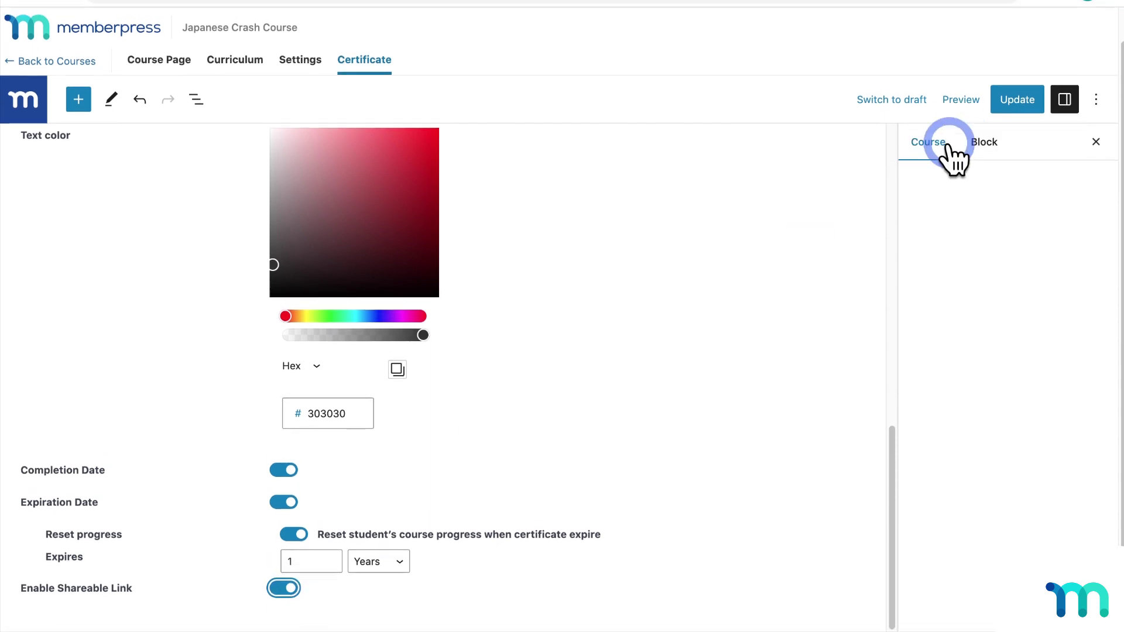
click(1015, 80)
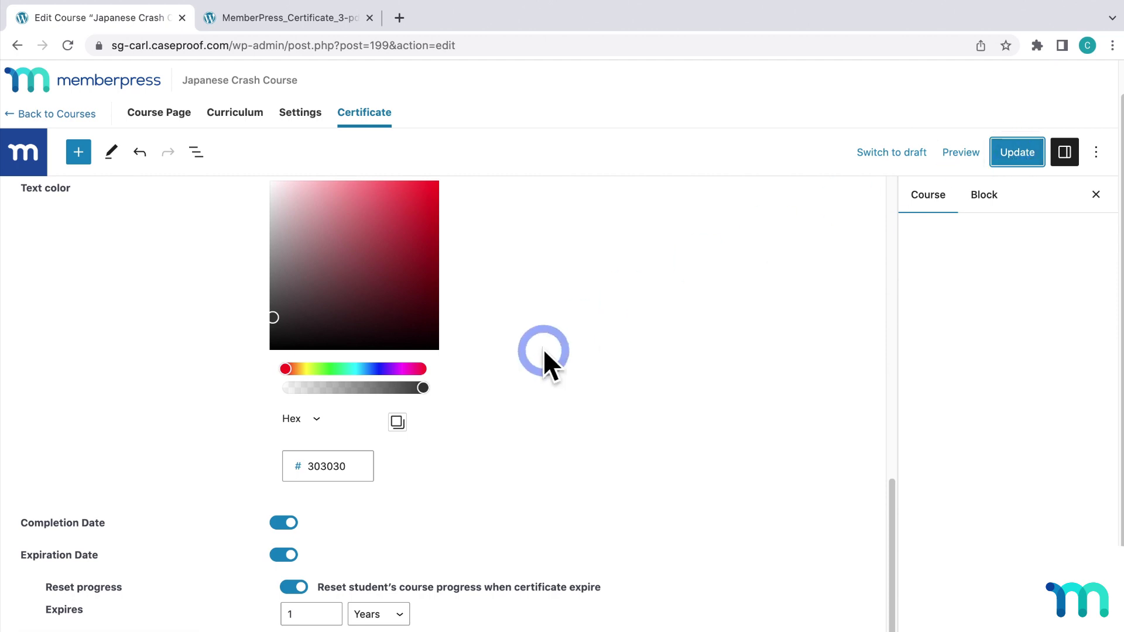
Open the Japanese Crash Course in an Incognito window and start entering the student's username.
right_click(168, 630)
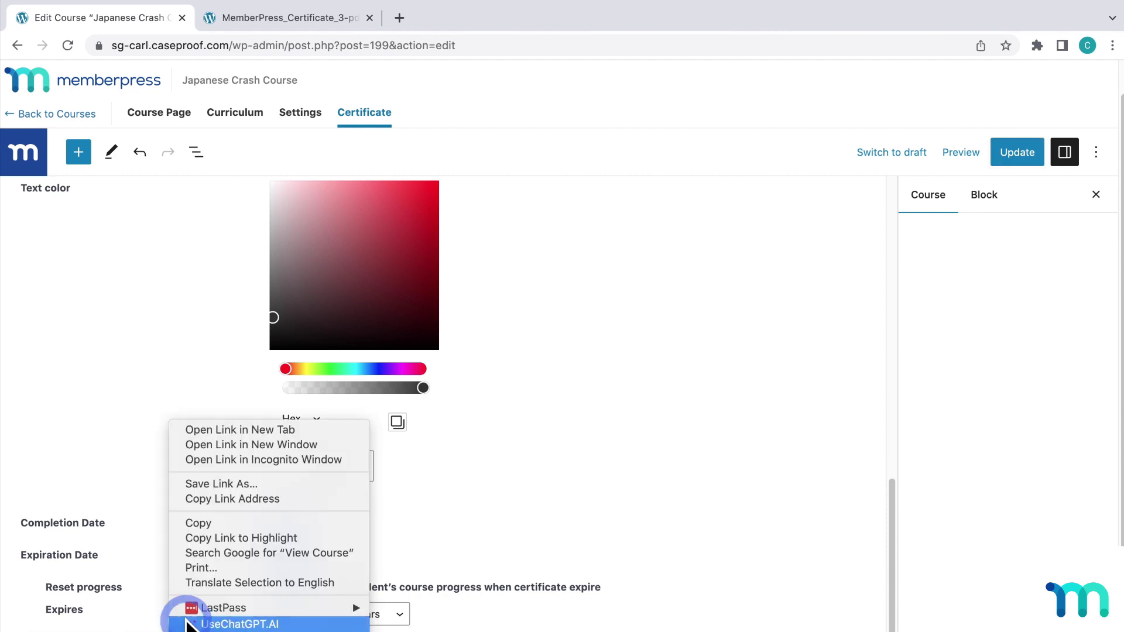
click(332, 460)
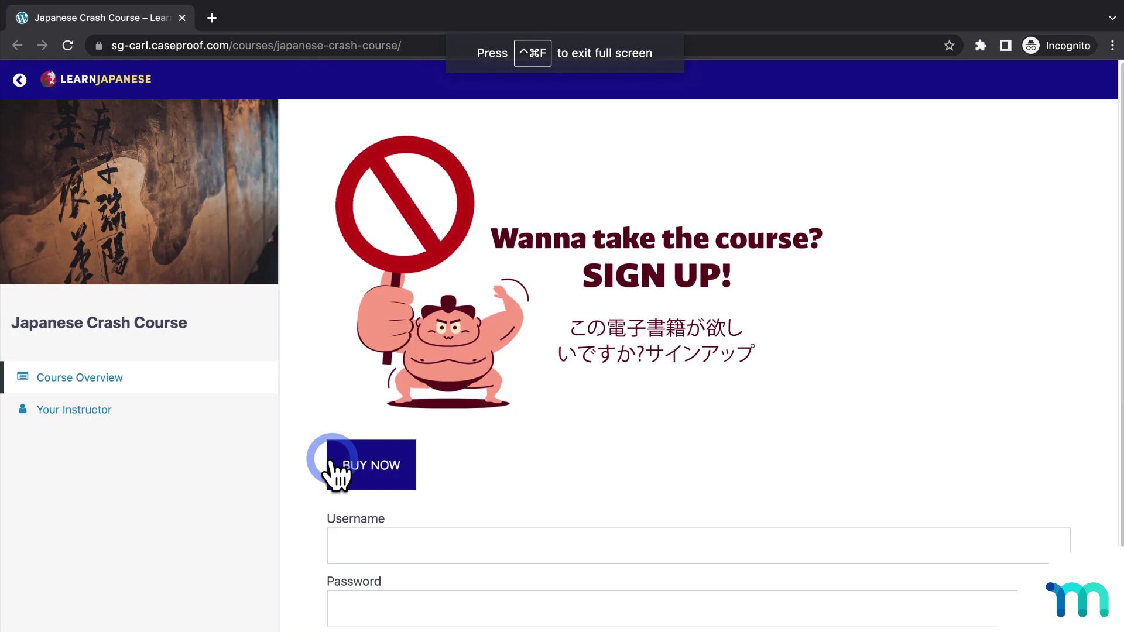
click(539, 539)
text(da)
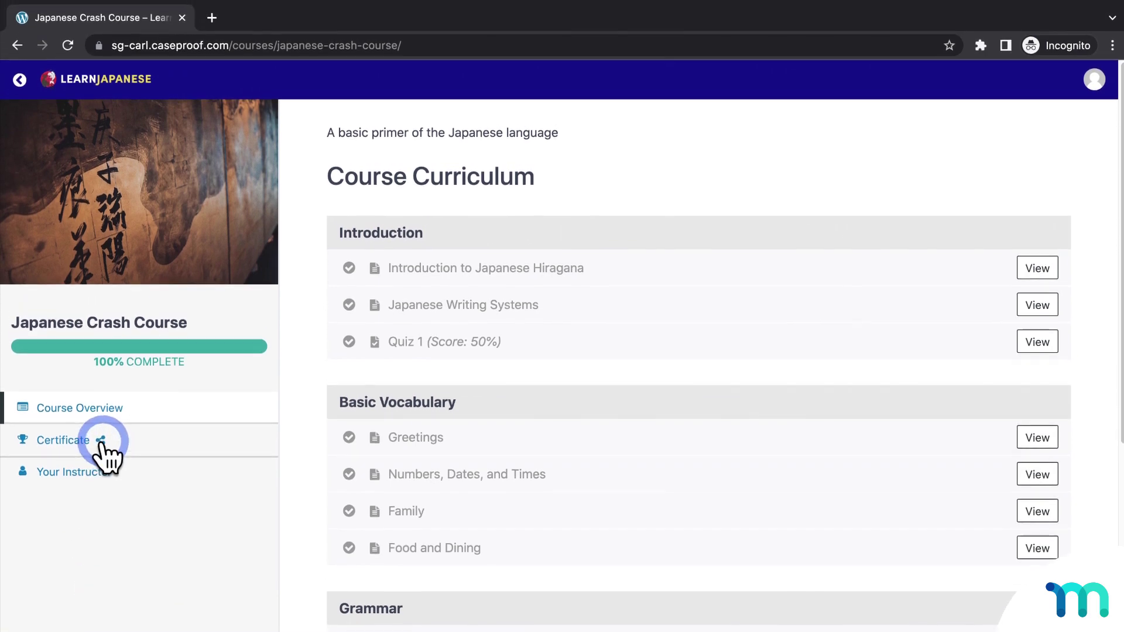
Load the copied shareable certificate link in a new Incognito tab and view certificate (1).pdf.
click(102, 441)
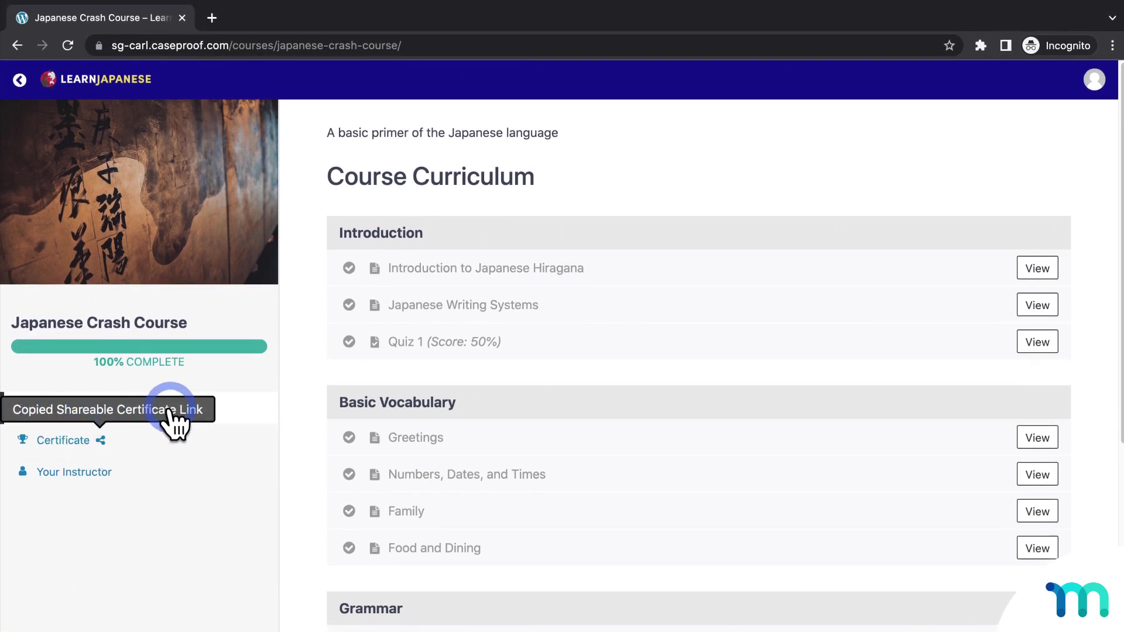
click(212, 17)
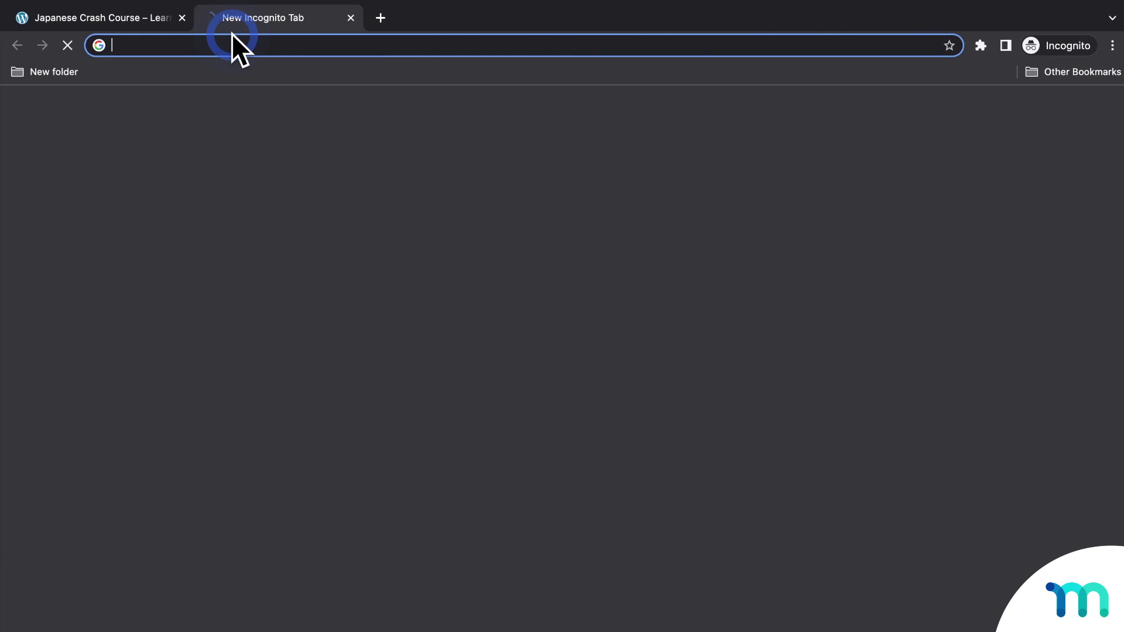
key(super+v)
key(Return)
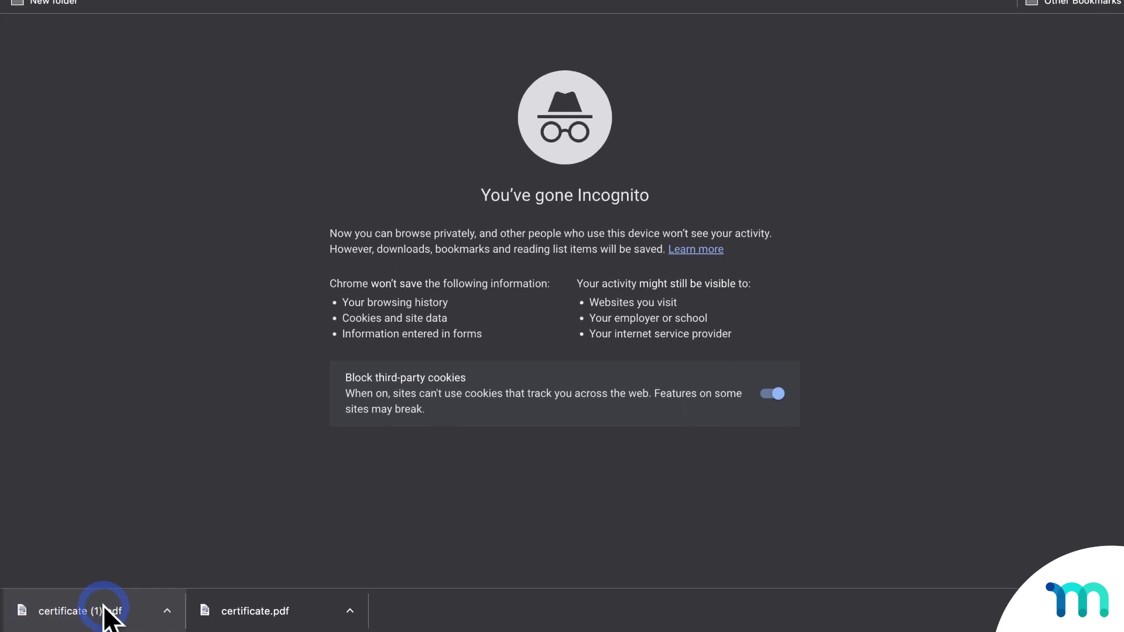
click(103, 612)
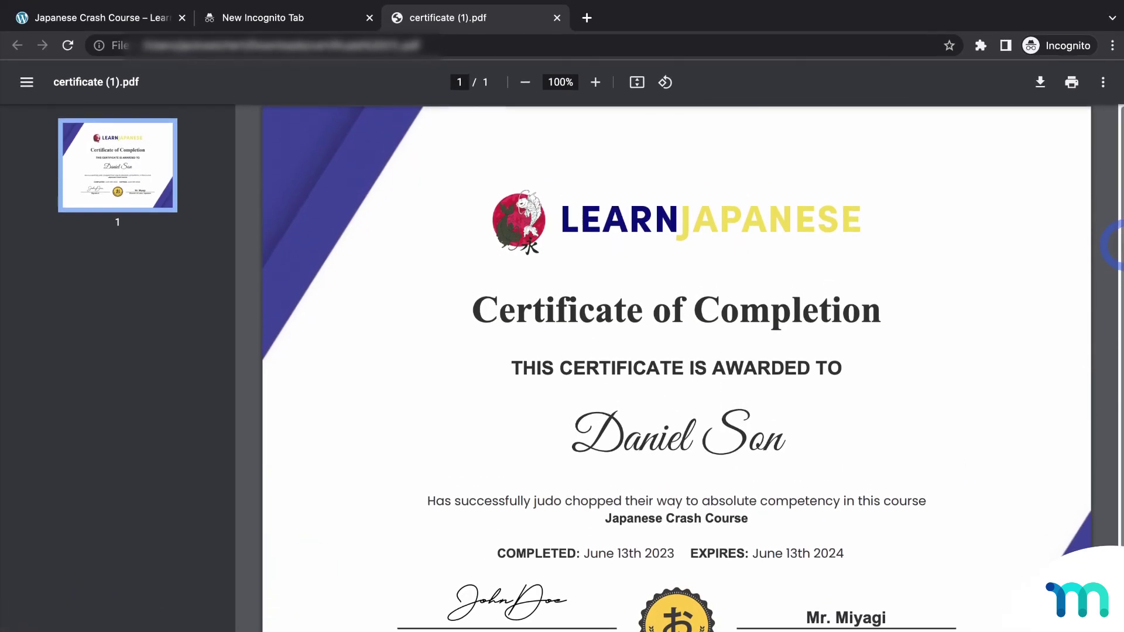
drag(1116, 252, 1106, 271)
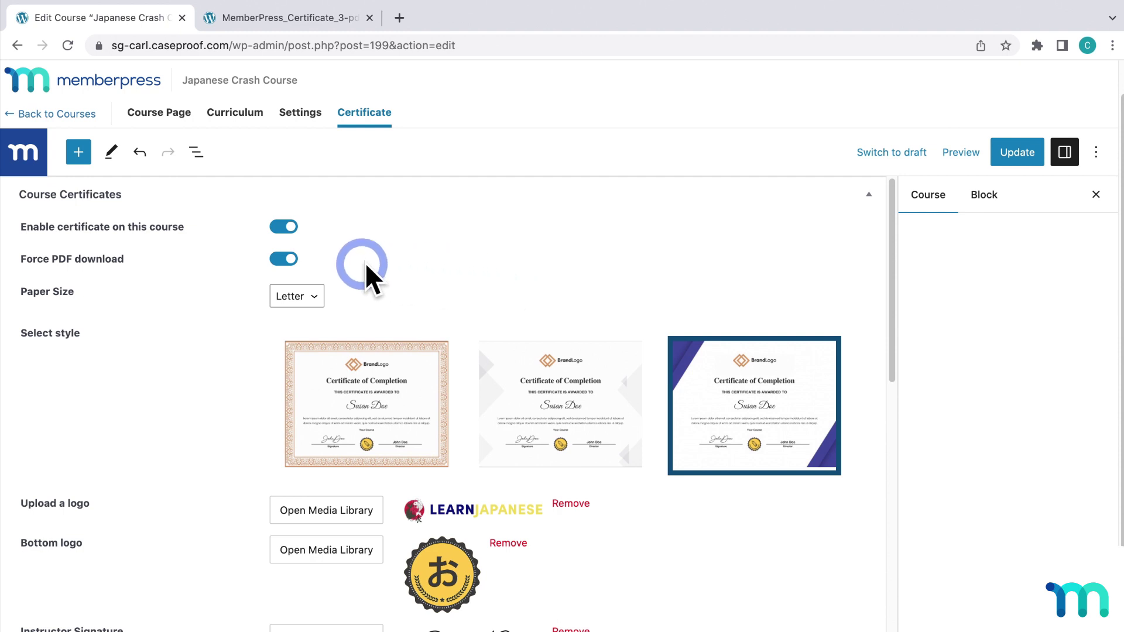
Disable Force PDF download, dates and shareable link, choose the orange-bordered style, and update.
click(283, 259)
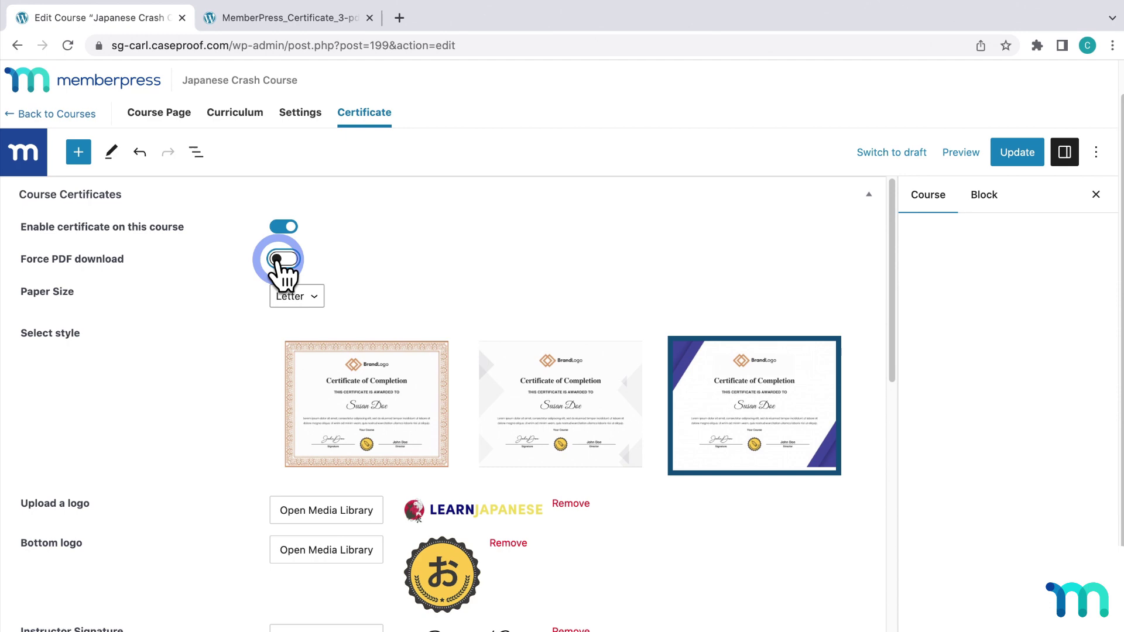
click(404, 389)
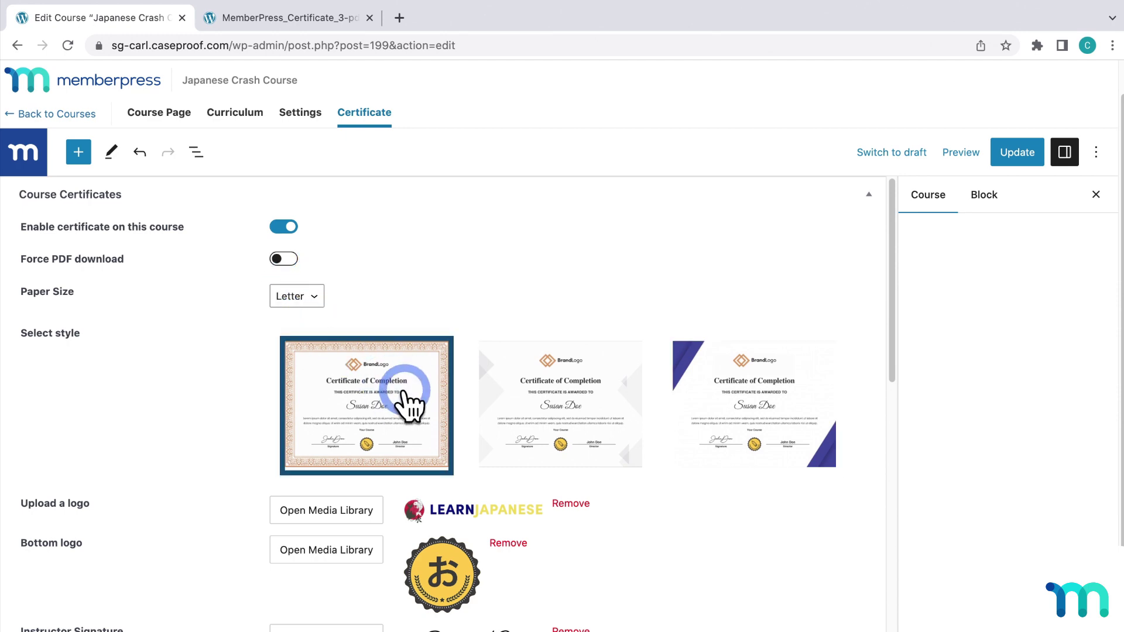
scroll(202, 404, down, 10)
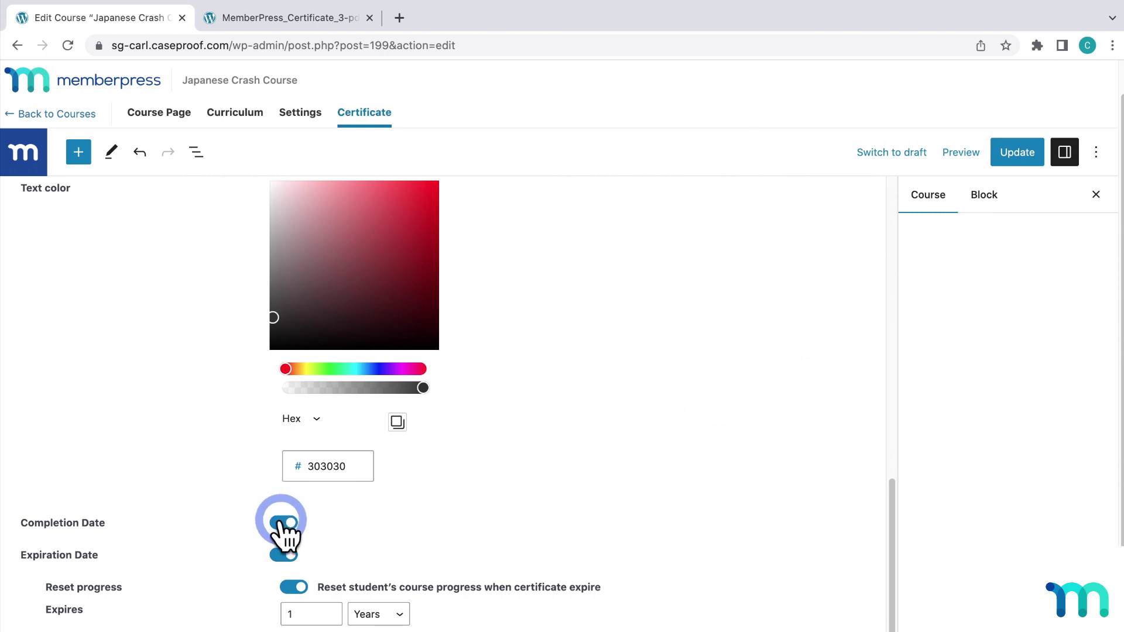
click(282, 522)
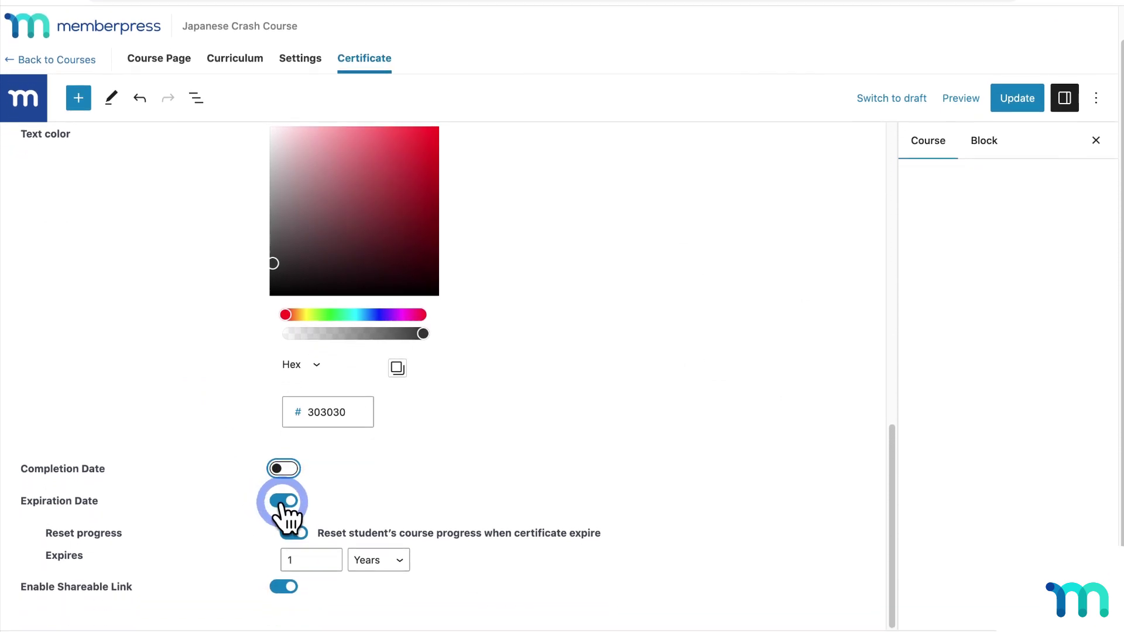
click(282, 485)
click(286, 571)
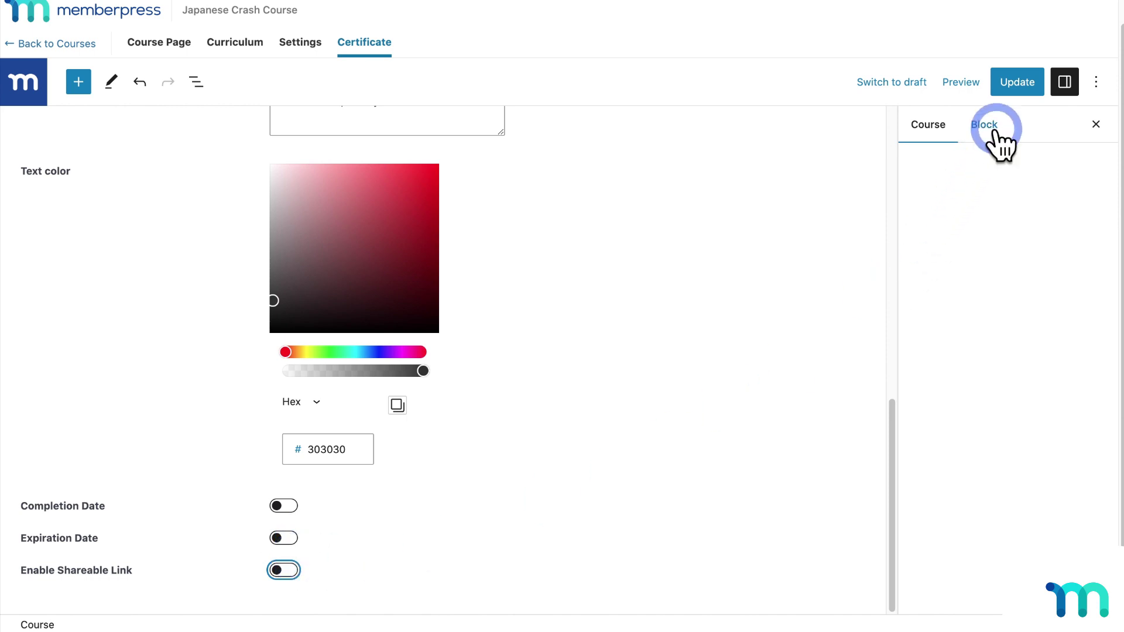
click(1017, 83)
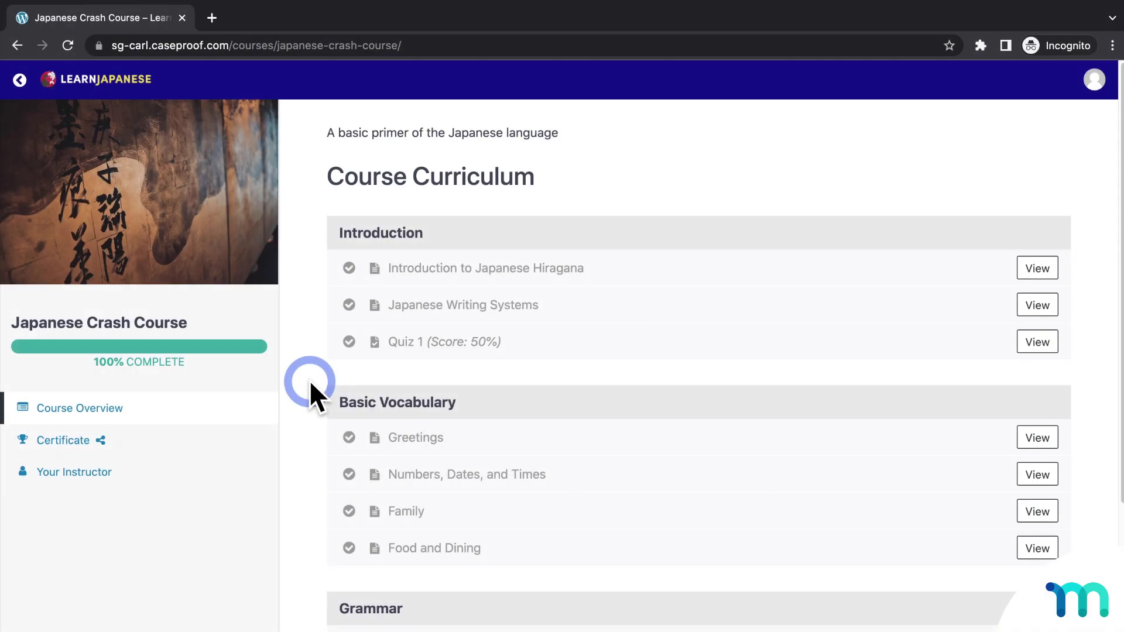
Open Japanese Crash Course from Courses and view its orange-bordered certificate PDF.
click(19, 80)
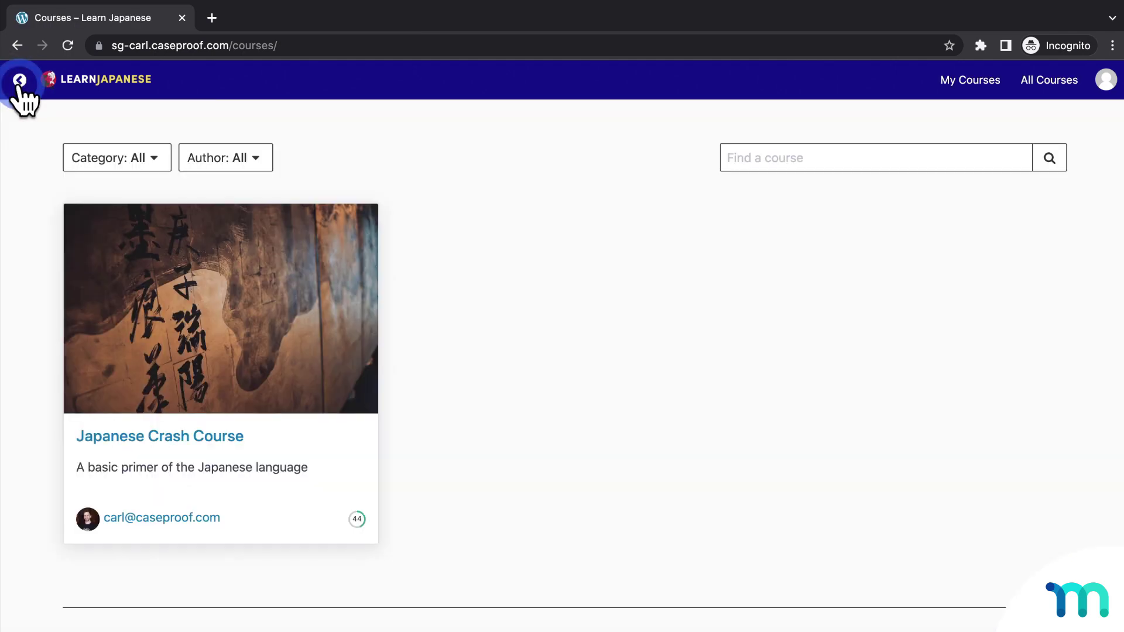
click(243, 269)
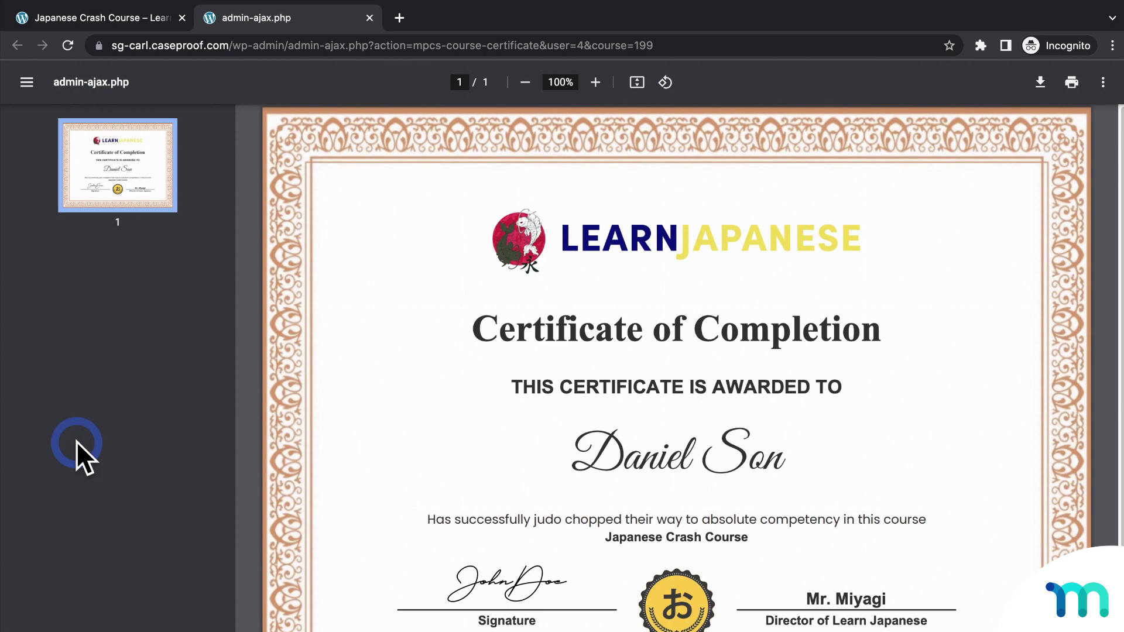
click(1041, 82)
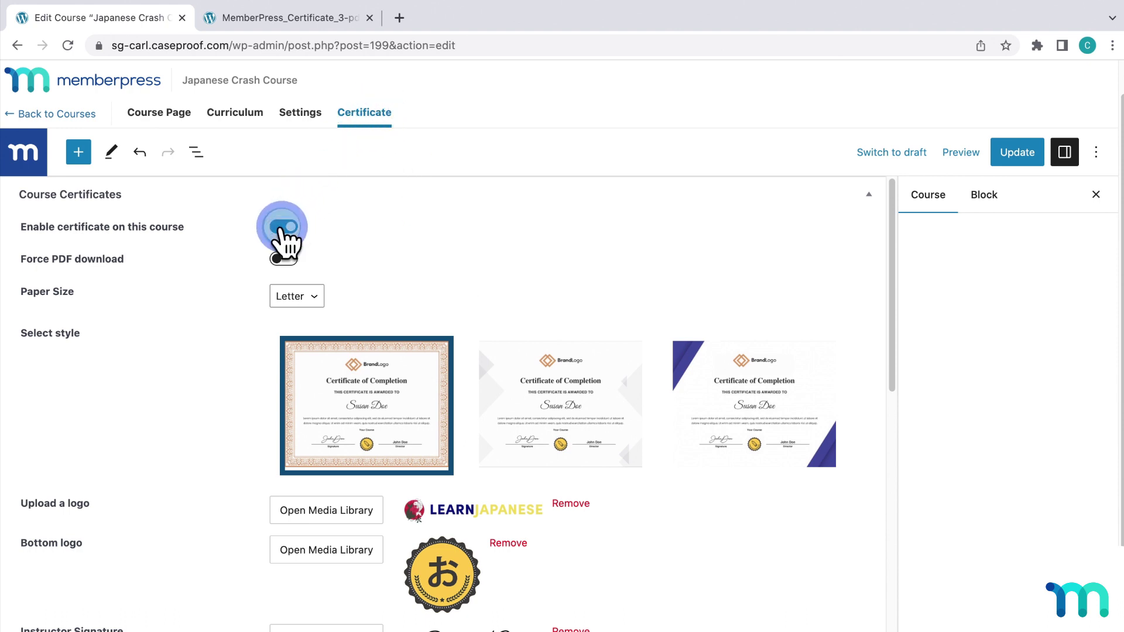
Switch off Enable certificate on the Japanese Crash Course and update it.
click(281, 227)
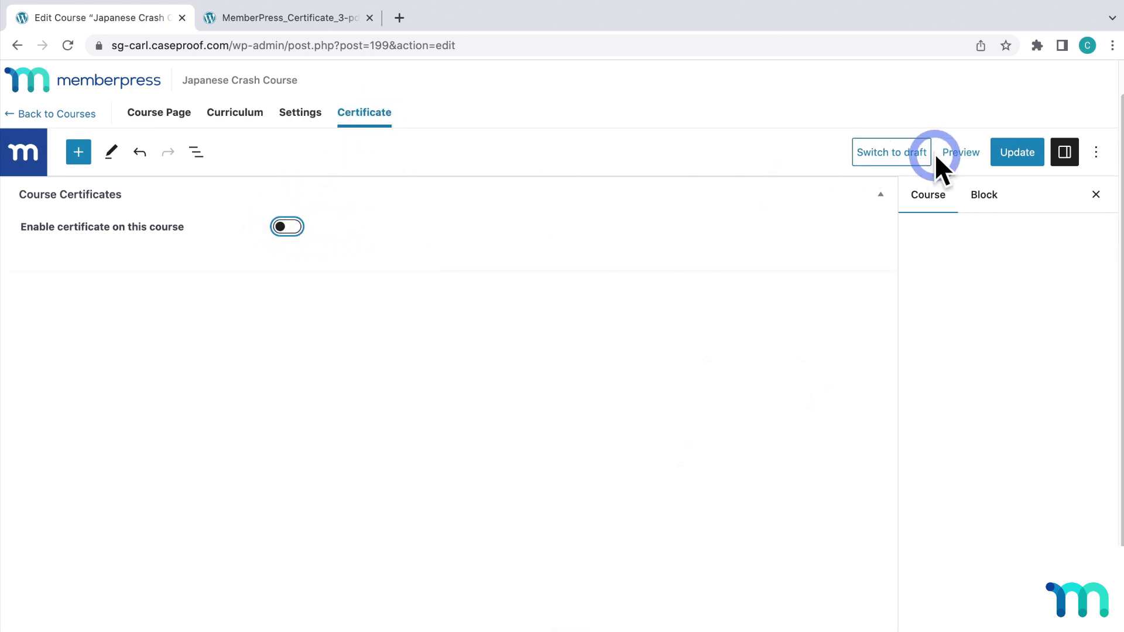
click(1022, 153)
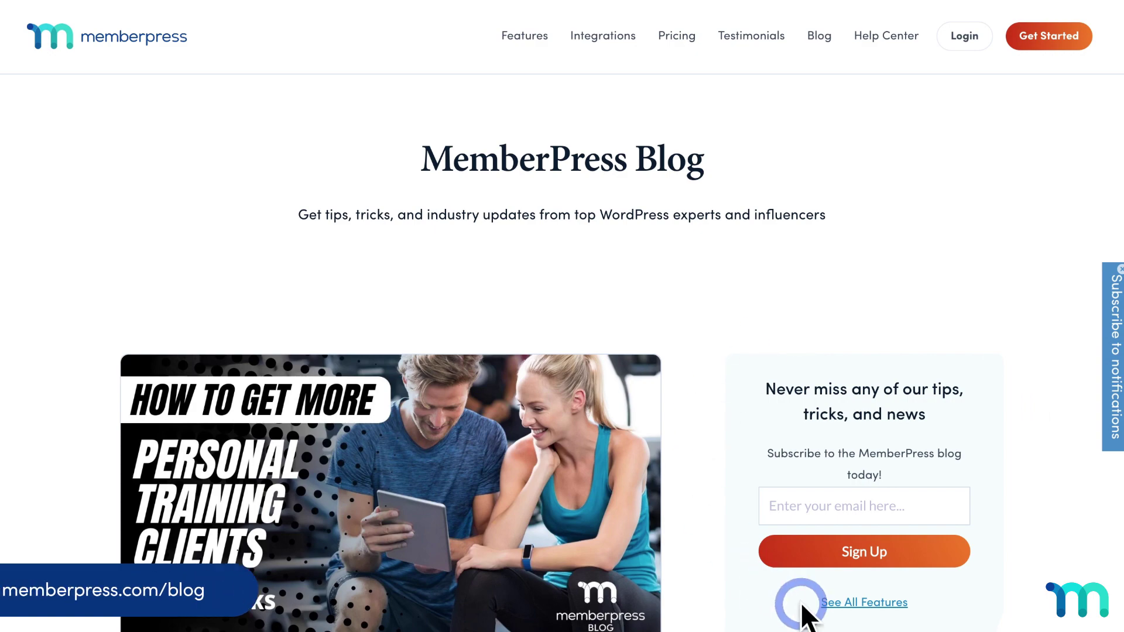
Scroll the MemberPress Blog down toward the Connect with us links.
scroll(855, 395, down, 20)
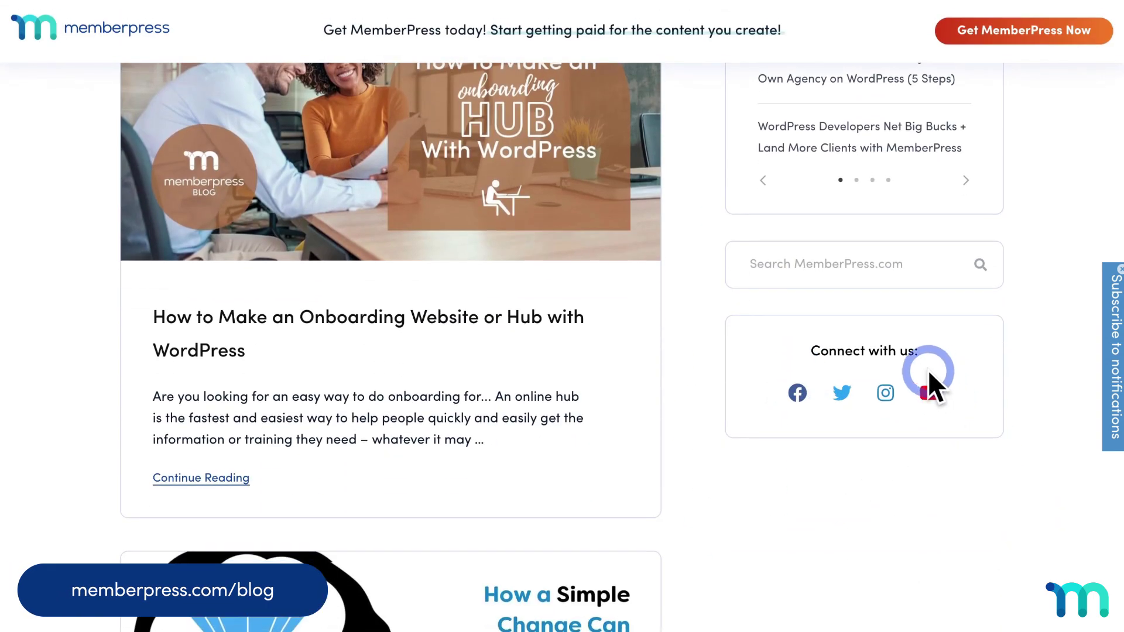